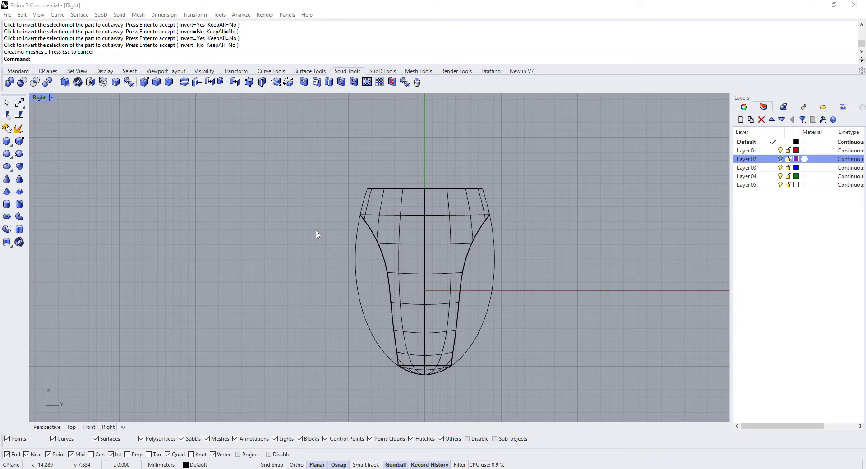
Inspect the ring model from a three-quarter angle in the Perspective view and return to the Right view
double_click(40, 98)
double_click(399, 99)
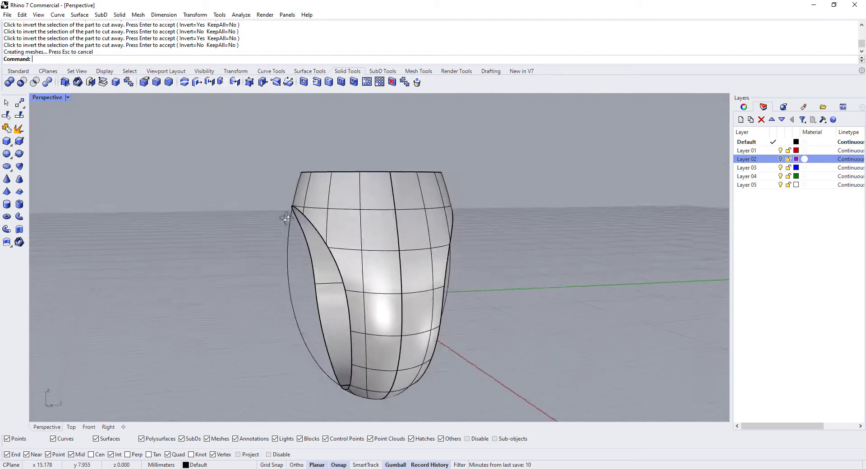
right_click_drag(305, 223, 230, 162)
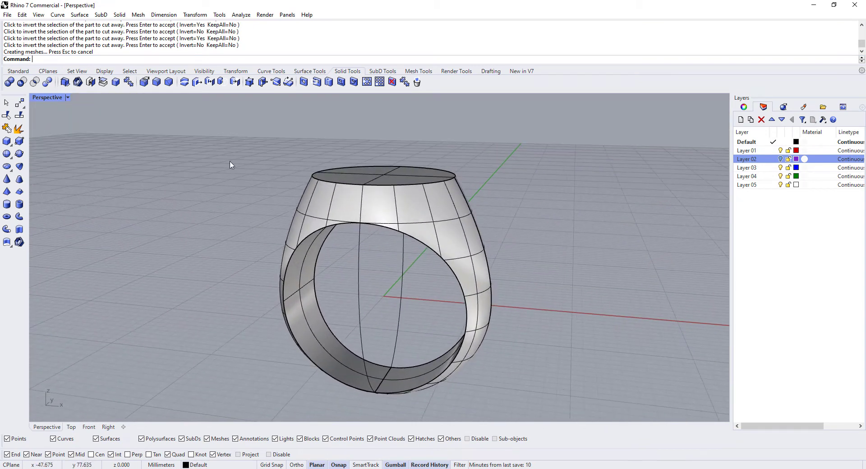
double_click(46, 98)
left_click(390, 264)
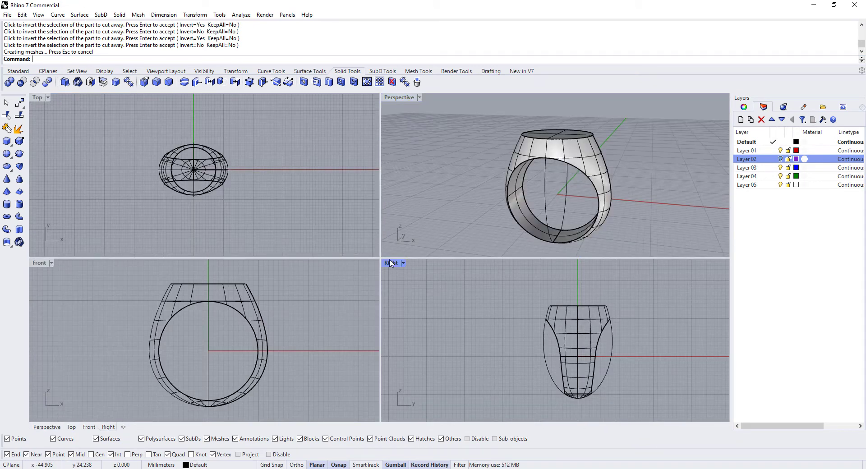
double_click(391, 264)
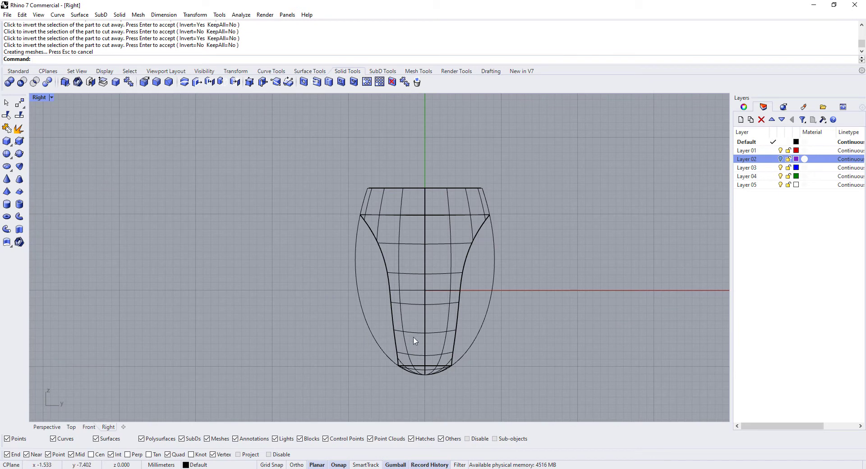
Draw a short diagonal line just outside the ring's upper left shoulder in the Right view
scroll(367, 222, "up", 8)
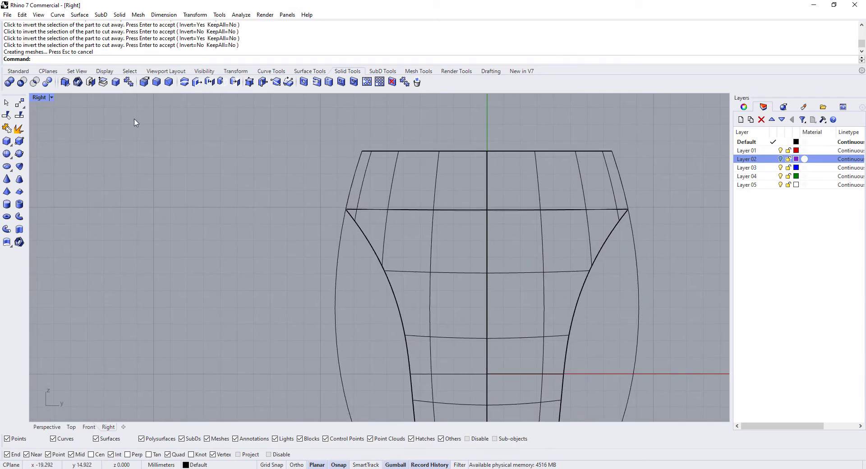
left_click(271, 71)
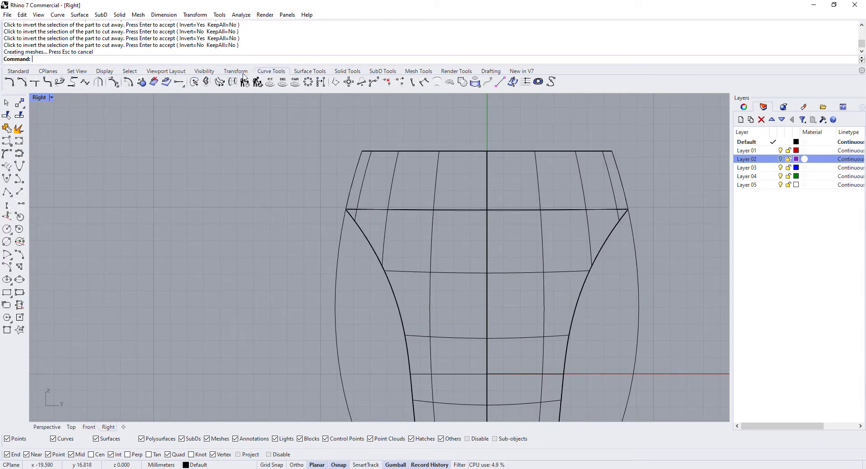
left_click(19, 191)
scroll(322, 166, "up", 2)
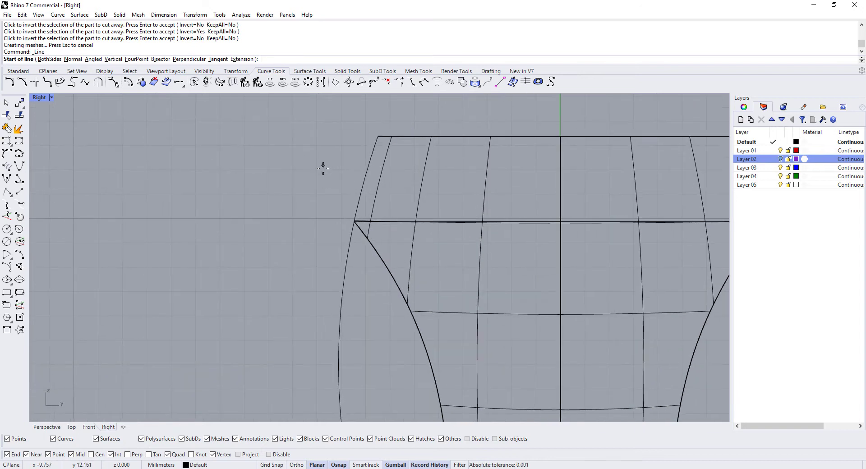
left_click(345, 201)
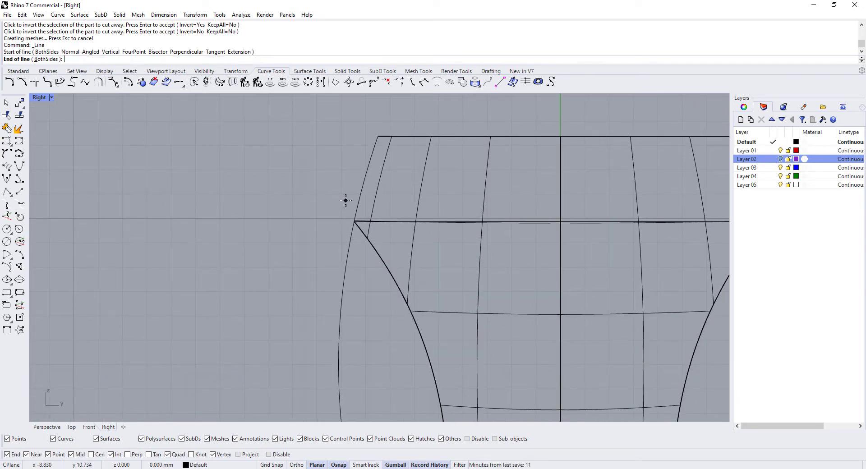
left_click(315, 177)
Draw a short vertical line below the bottom of the ring, left of the centre axis in the Right view
scroll(356, 214, "up", 4)
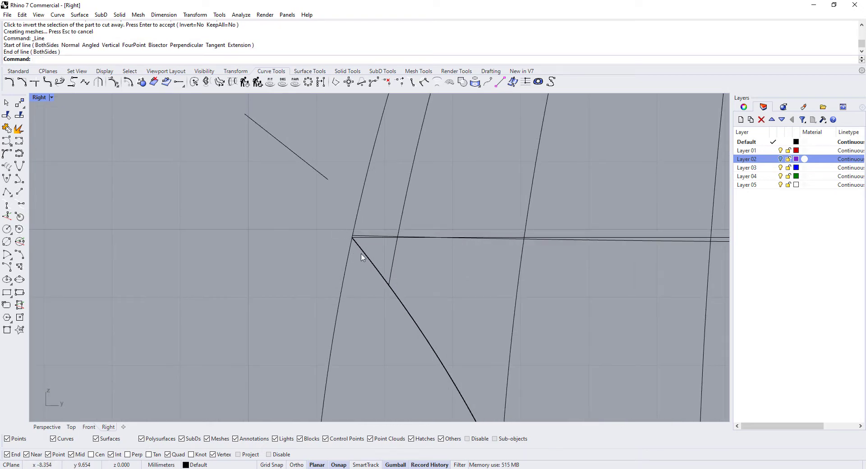
scroll(381, 272, "down", 6)
scroll(391, 284, "up", 3)
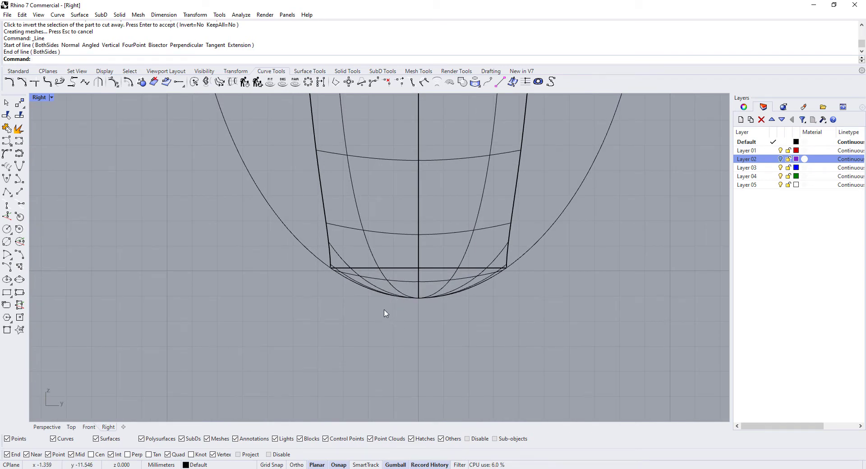
key("Up")
key("Return")
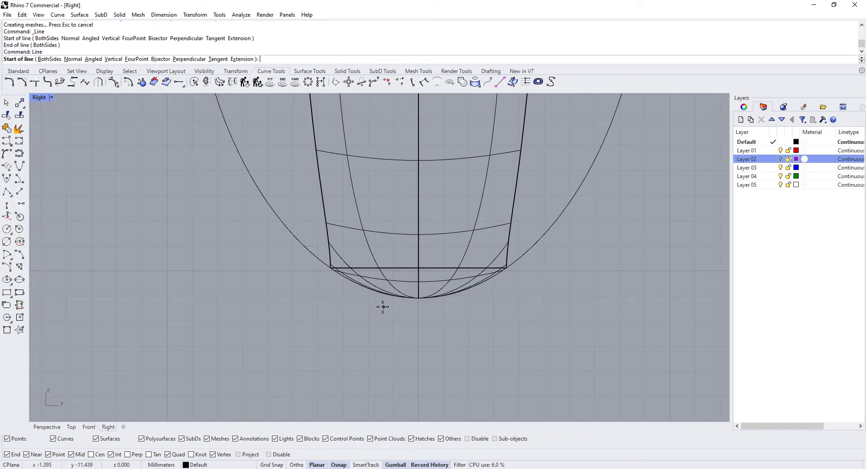
left_click(382, 306)
left_click(383, 334)
scroll(387, 316, "up", 4)
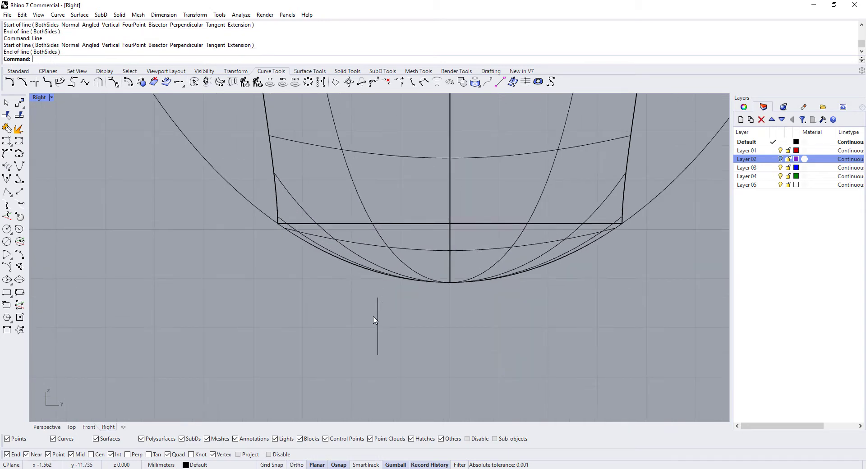
Shift the short vertical line away from the centre and mirror a copy across the ring's vertical axis through the origin, with history recorded
left_click(378, 321)
left_click_drag(407, 326, 382, 326)
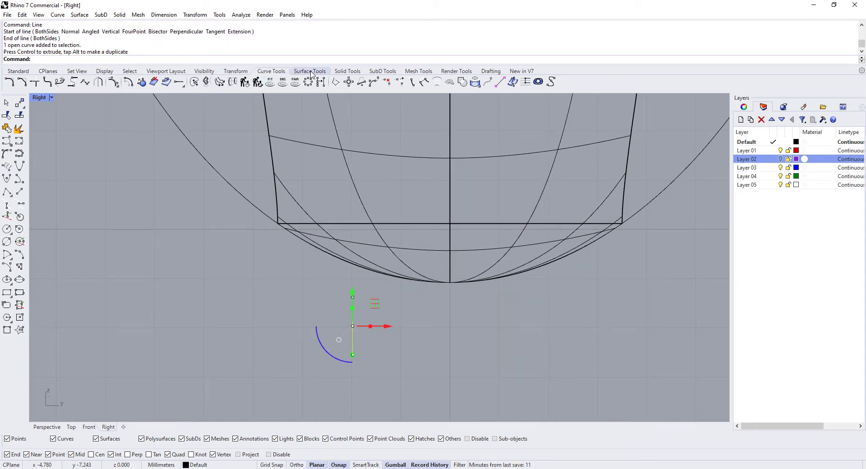
left_click(234, 72)
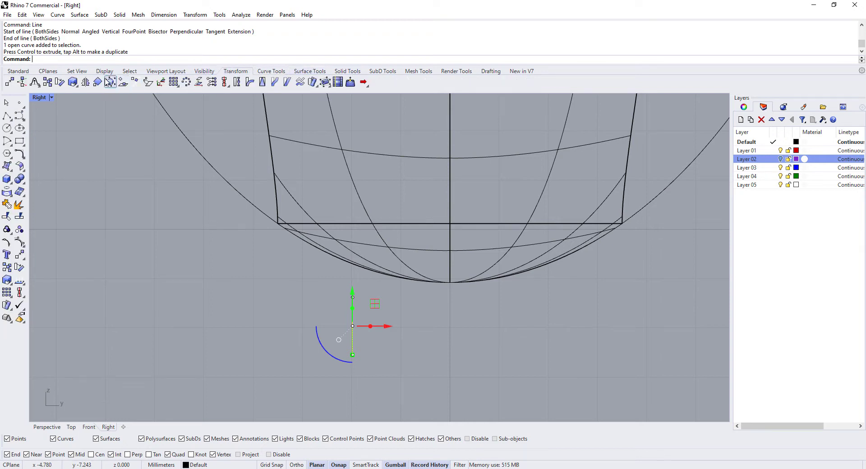
left_click(86, 81)
left_click(425, 282)
left_click(450, 375)
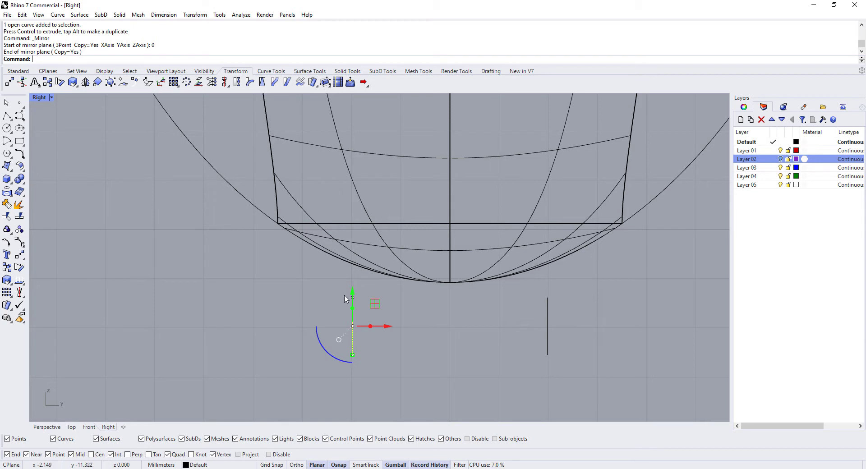
Move the original vertical line back toward the centre axis, updating its mirrored copy through history
left_click_drag(386, 331, 410, 332)
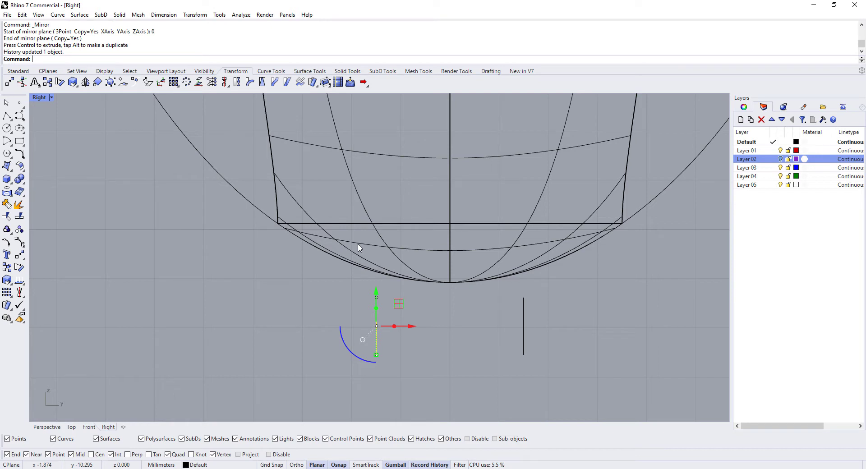
scroll(397, 271, "down", 4)
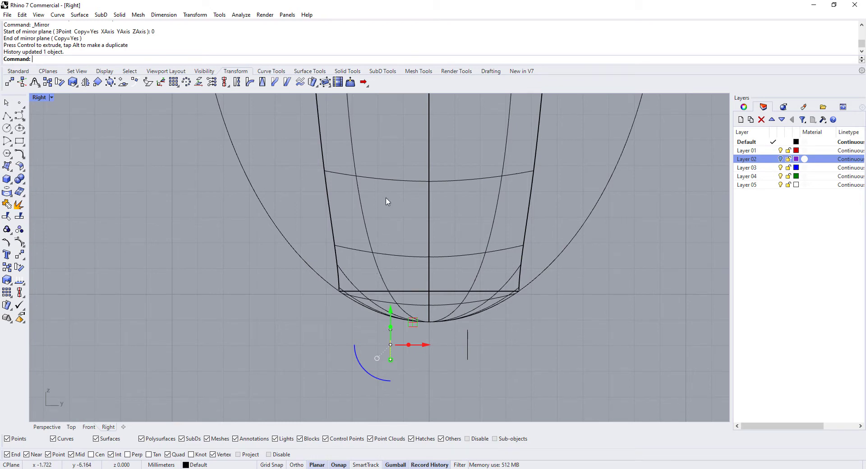
scroll(389, 197, "up", 5)
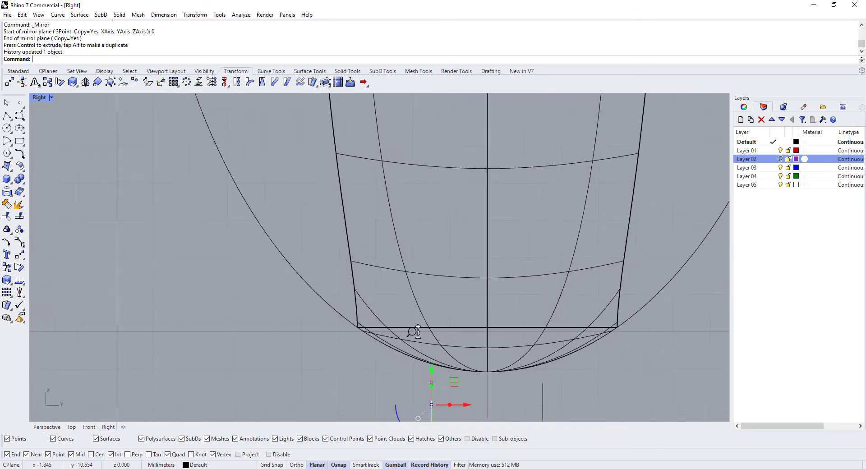
scroll(394, 197, "down", 10)
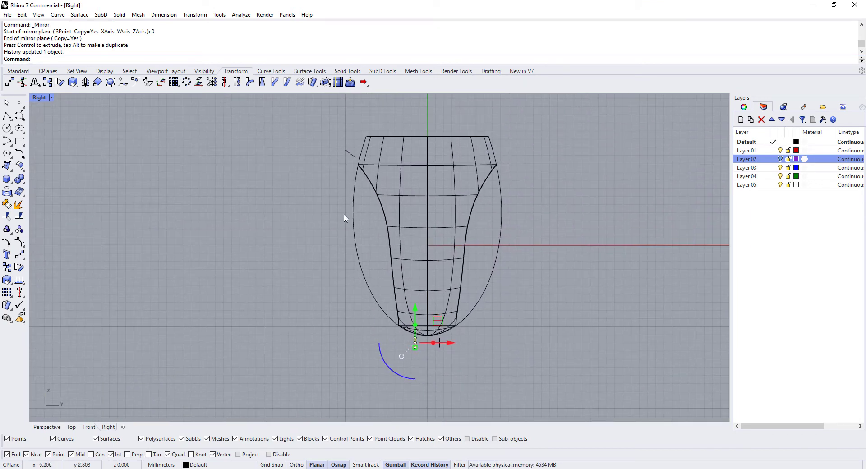
Create a blend curve from the diagonal line's lower end to the vertical line's upper end, with tangency continuity at both ends
left_click(350, 154)
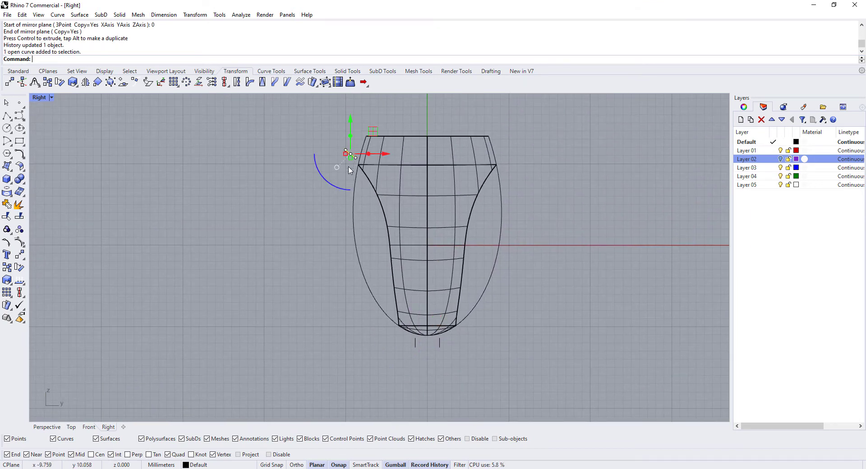
scroll(343, 154, "up", 4)
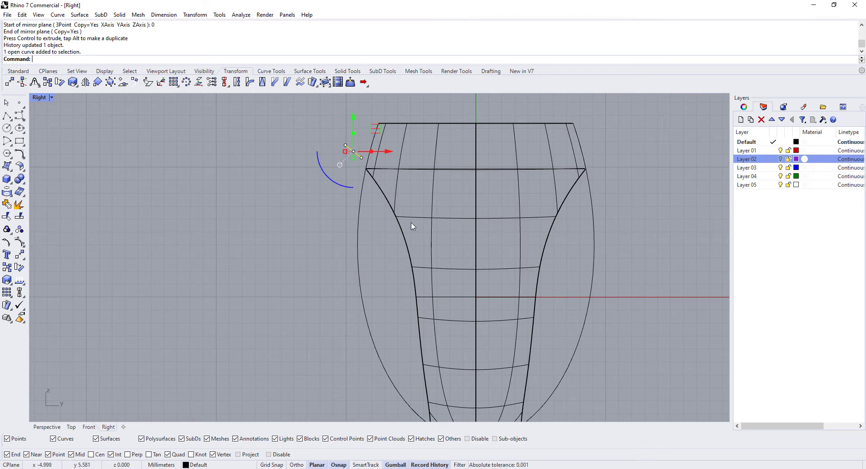
key("Escape")
key("Up")
key("Up")
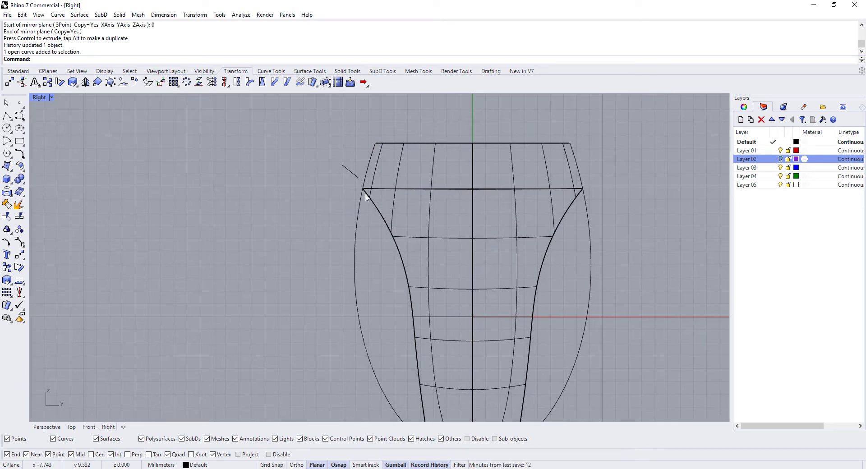
left_click(271, 71)
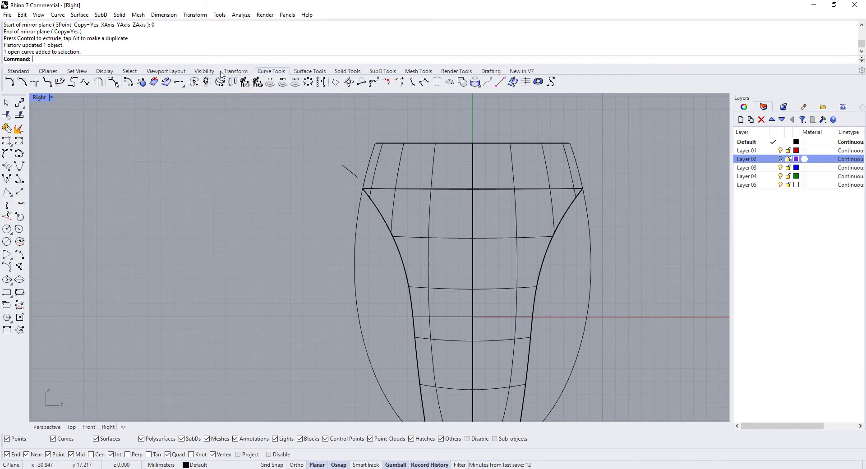
left_click(72, 82)
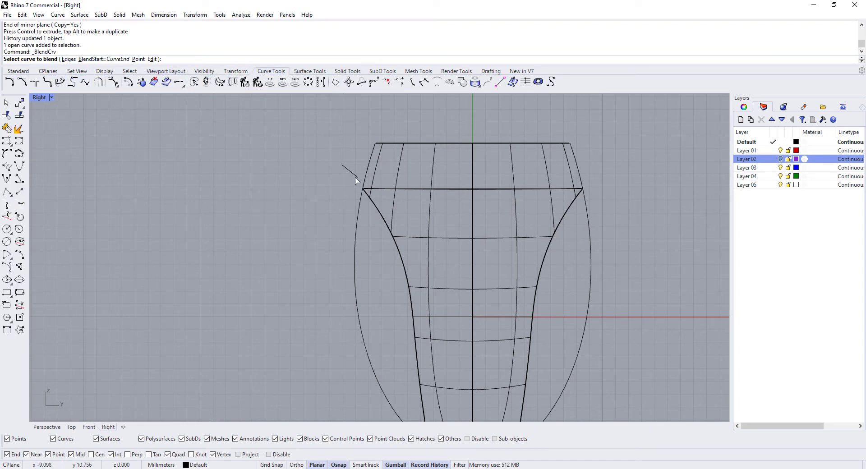
right_click_drag(323, 349, 245, 314)
left_click(429, 332)
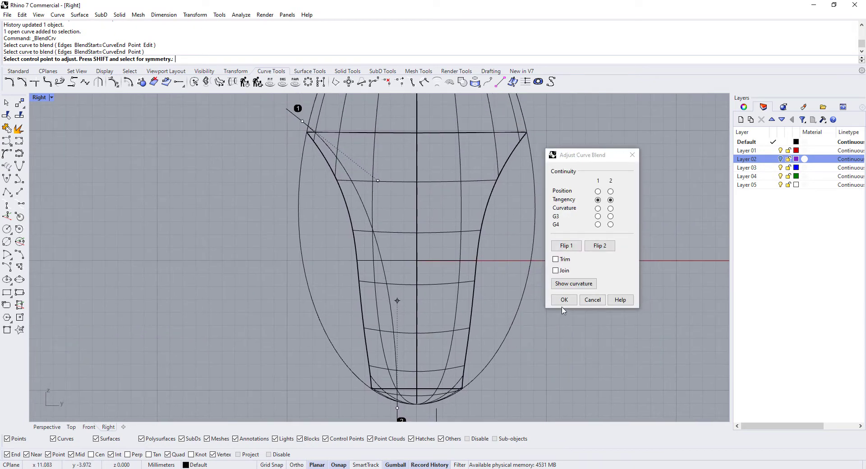
key("Return")
Project the blend curve onto the ring body in the Right view along the CPlane Z direction
right_click_drag(360, 257, 377, 275)
left_click(414, 312)
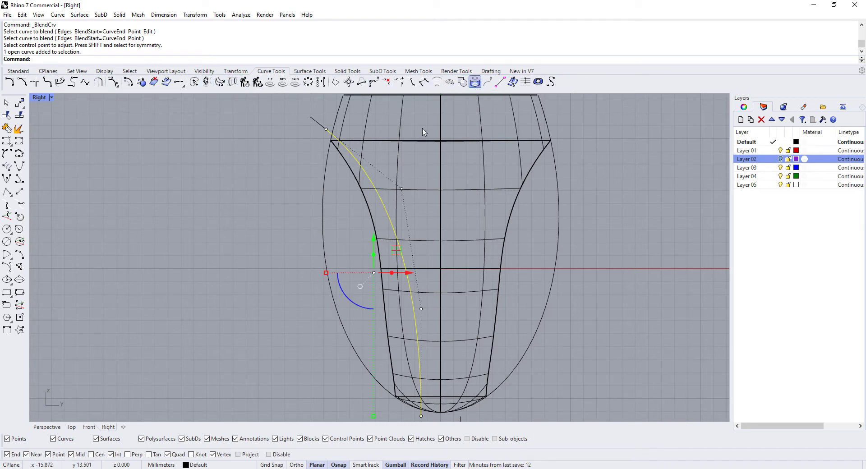
left_click(397, 158)
key("Return")
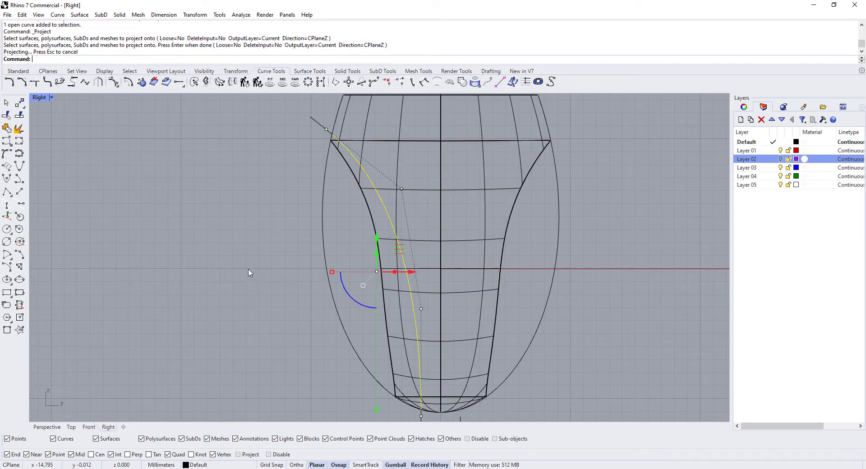
Show all four viewports and move the diagonal line slightly up in the Right view, updating the blend and projected curves
double_click(39, 97)
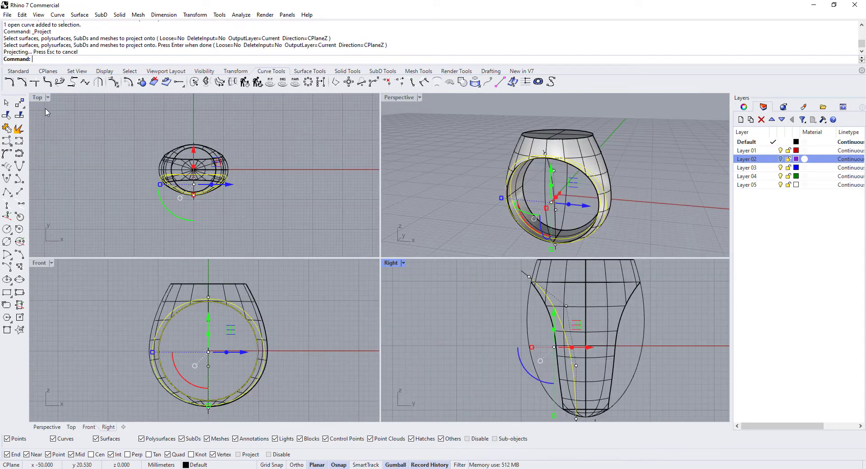
scroll(515, 309, "up", 4)
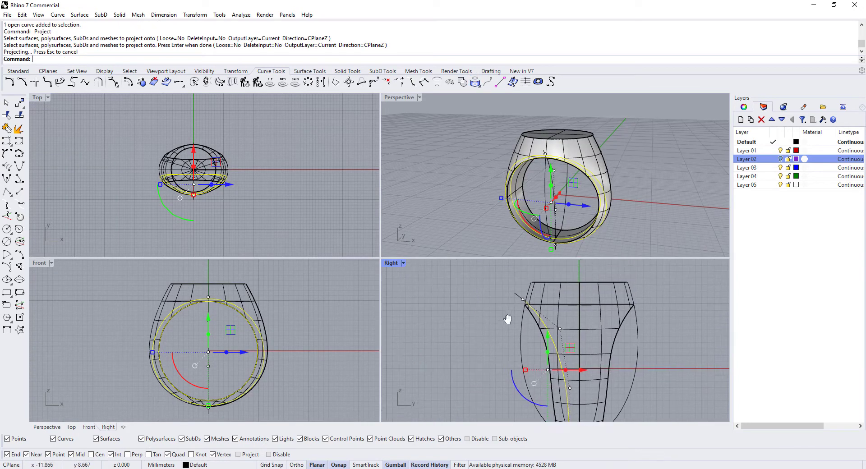
scroll(524, 298, "up", 2)
left_click(530, 288)
scroll(519, 294, "up", 1)
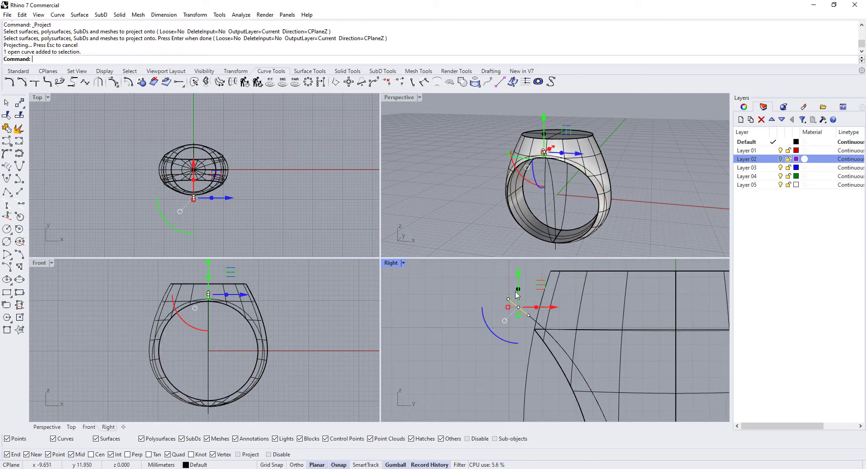
left_click_drag(518, 281, 518, 282)
left_click(475, 212)
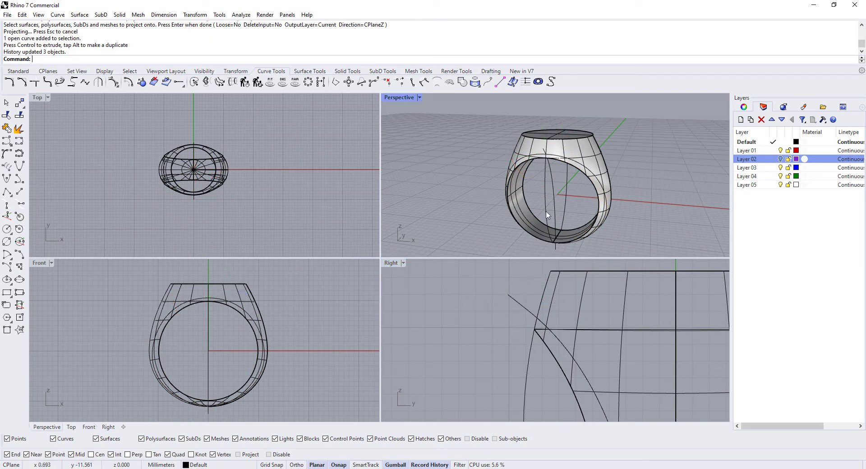
left_click(512, 301)
left_click_drag(518, 280, 518, 280)
scroll(548, 212, "up", 4)
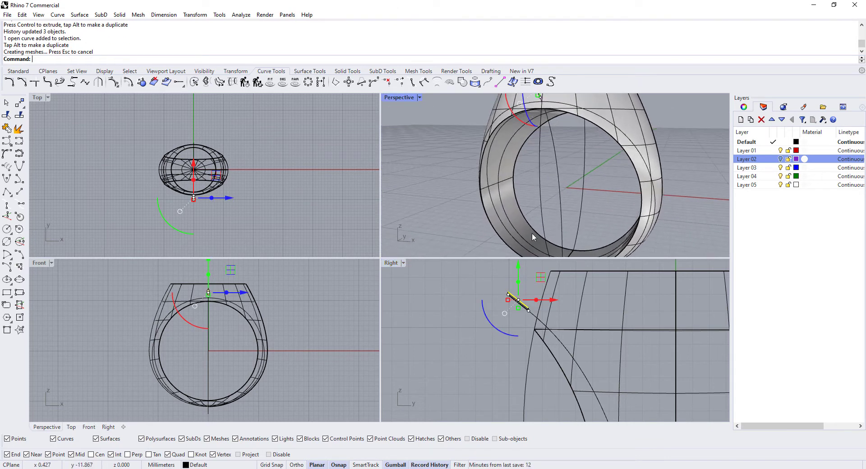
left_click(488, 299)
left_click(520, 307)
key("Escape")
key("ctrl+z")
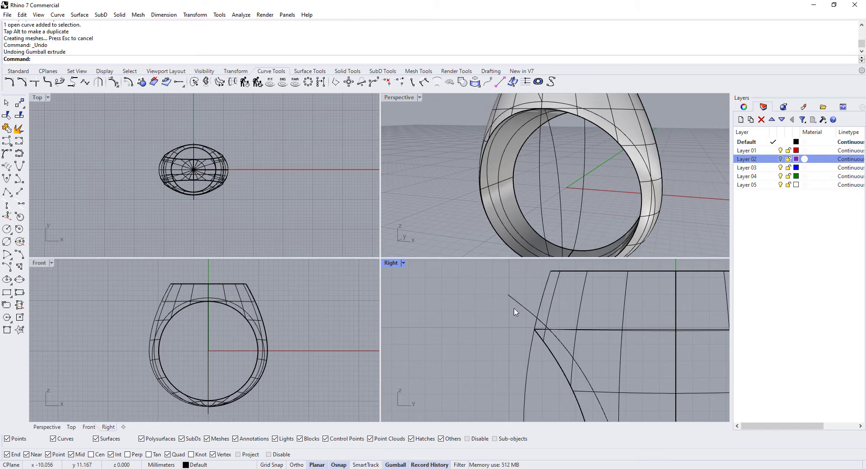
Raise the diagonal line a little further in the Right view and check the updated projected curve on the ring in Perspective
left_click(520, 312)
left_click_drag(520, 302, 518, 291)
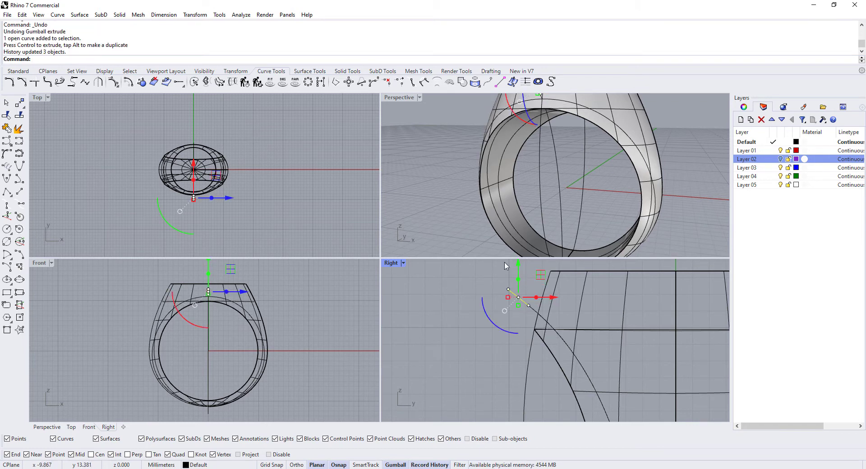
right_click_drag(460, 143, 470, 205)
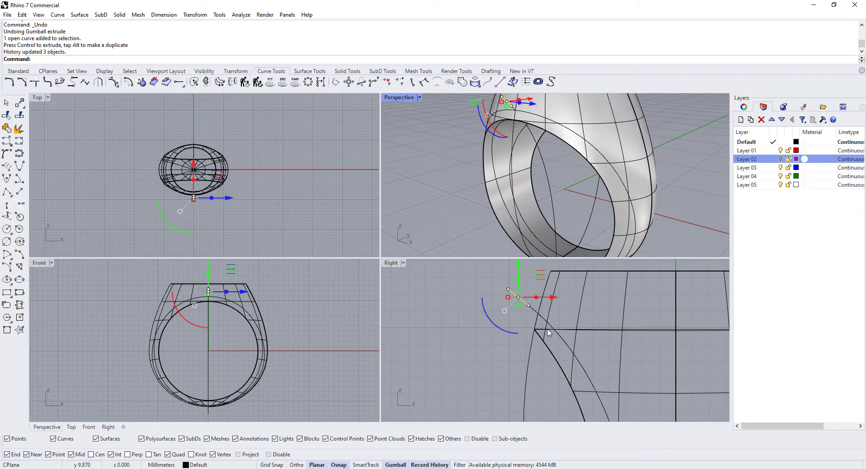
Lower the diagonal line slightly in the Right view and check the projected curve against the finger hole in Front
right_click_drag(516, 166, 519, 164)
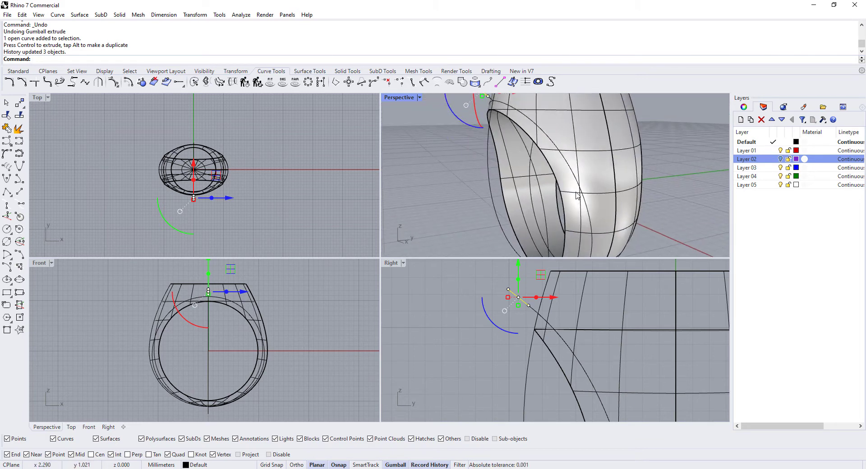
left_click_drag(519, 276, 519, 279)
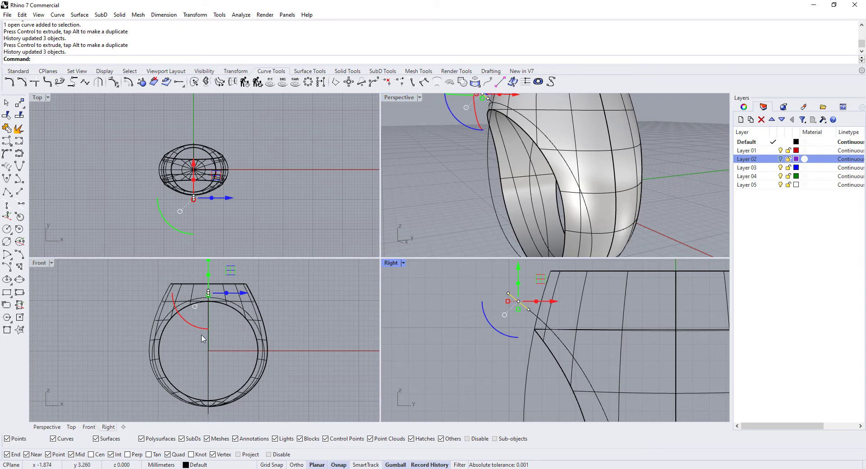
scroll(180, 323, "up", 4)
scroll(172, 309, "up", 1)
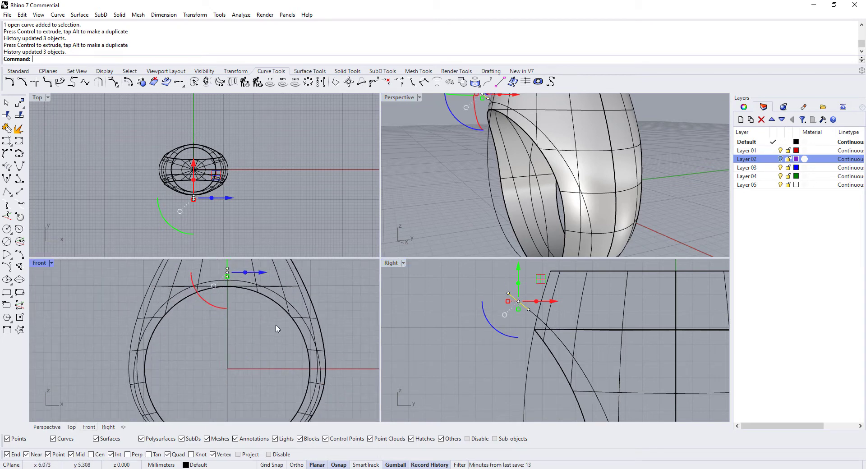
right_click_drag(272, 327, 230, 328)
right_click_drag(482, 317, 454, 358)
scroll(242, 329, "up", 3)
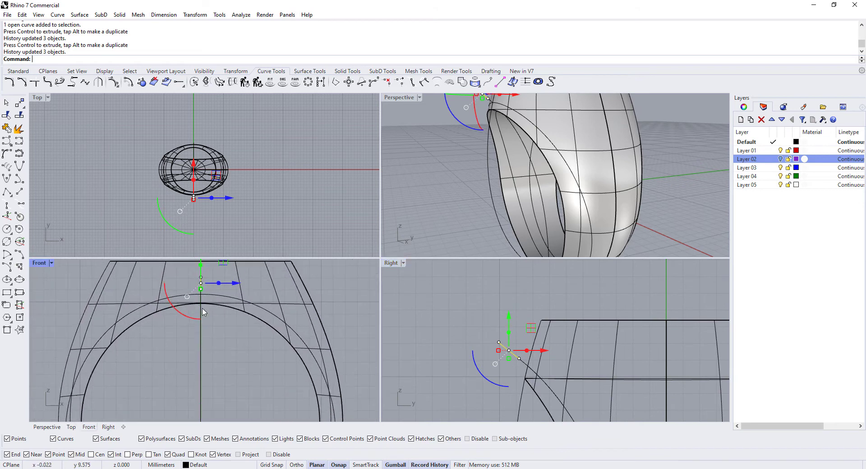
Raise the diagonal line in the Right view, then lower it until the projected curve nearly meets the top of the finger hole
left_click_drag(507, 318, 505, 300)
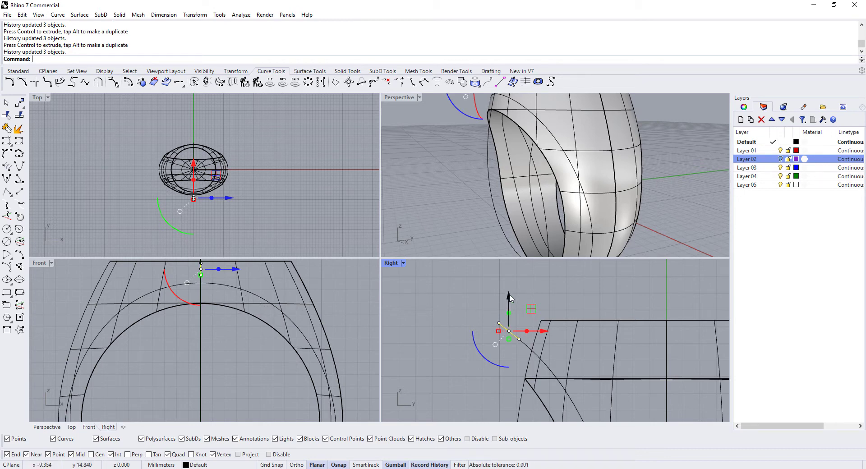
left_click_drag(509, 297, 509, 325)
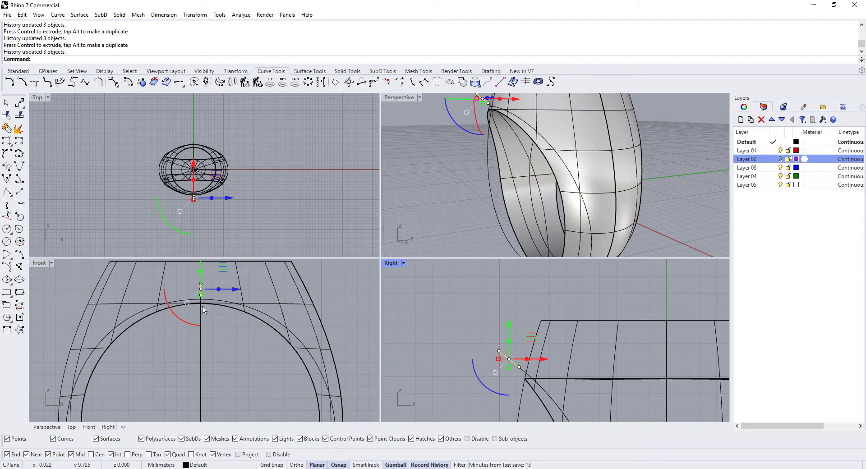
scroll(204, 310, "up", 3)
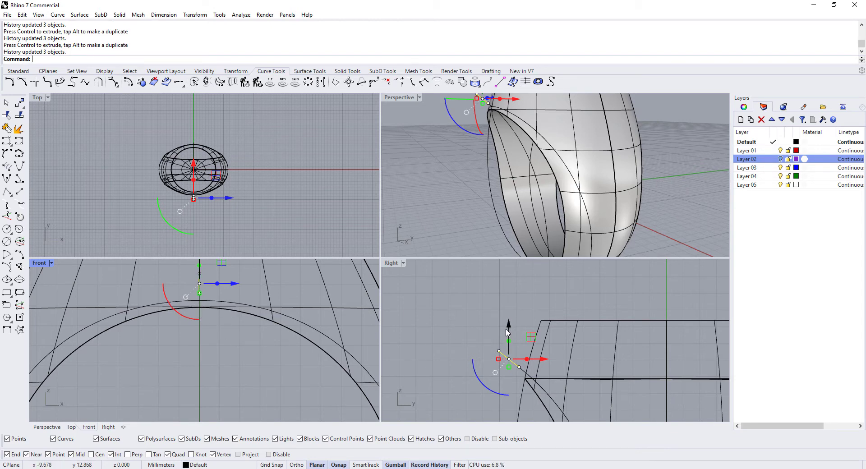
Fine-tune the diagonal line's height upward in small moves, leaving a narrow margin between projected curve and finger hole in Front
left_click_drag(509, 333, 509, 329)
scroll(213, 331, "down", 2)
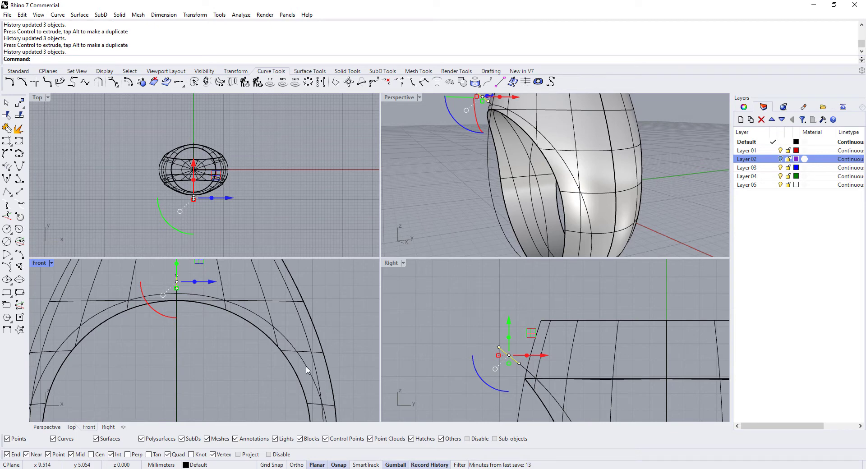
left_click_drag(509, 325, 508, 321)
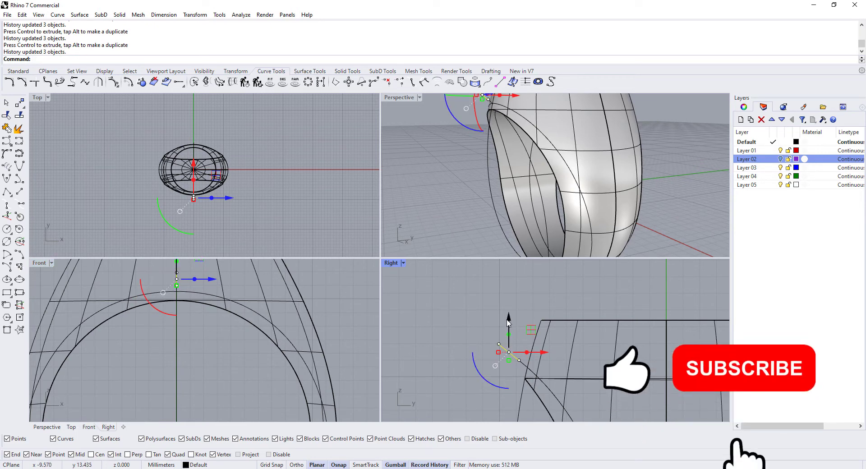
scroll(510, 328, "up", 2)
left_click_drag(510, 329, 511, 331)
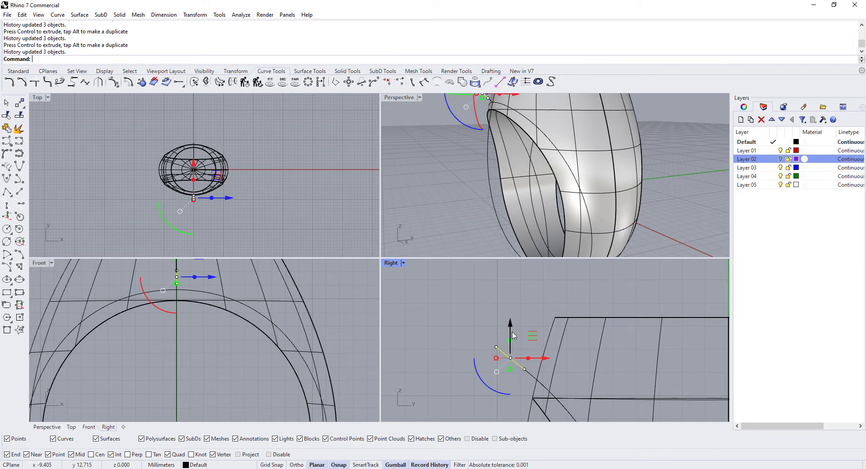
scroll(505, 315, "down", 3)
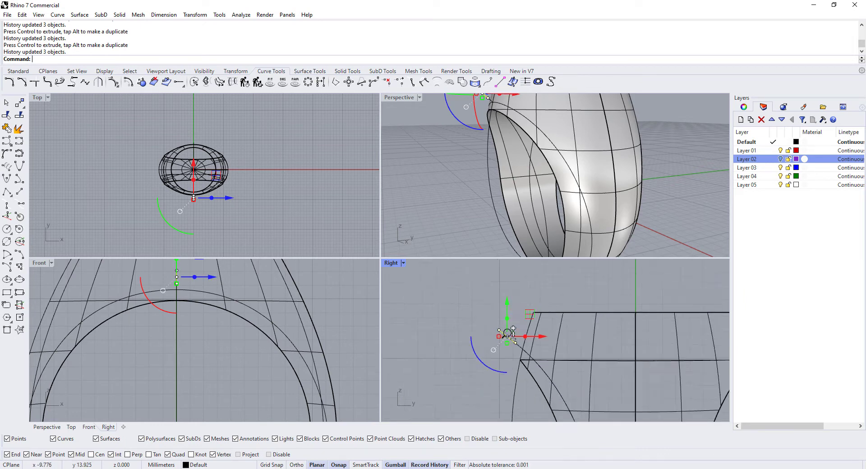
Delete the two closed projected curves from the ring body in the Perspective view
double_click(403, 98)
right_click_drag(379, 212, 377, 258)
left_click(397, 293)
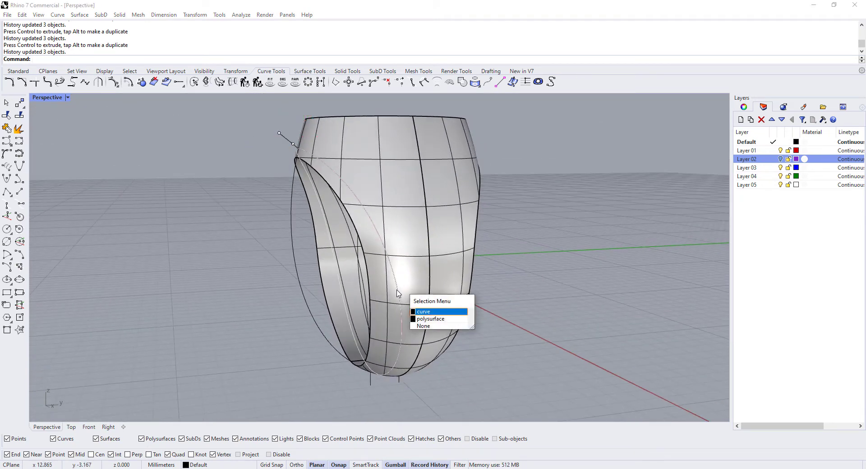
left_click(424, 311)
key("Delete")
right_click_drag(422, 311, 471, 289)
left_click(475, 291)
left_click(499, 313)
right_click_drag(499, 313, 287, 256)
key("Delete")
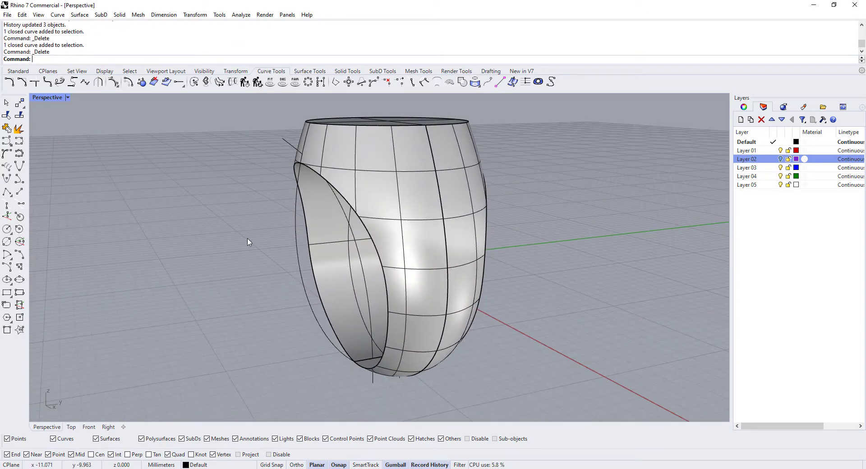
Mirror a copy of the blend curve across the vertical axis through the origin (0) in the Right view
double_click(48, 98)
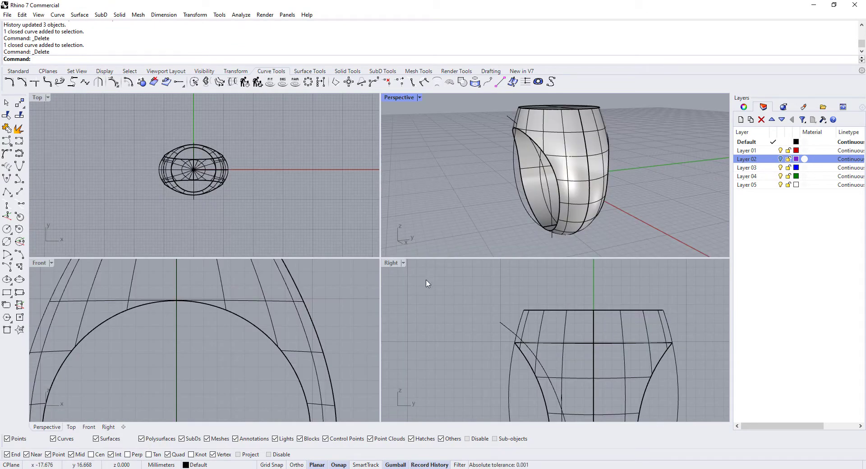
double_click(396, 266)
scroll(393, 231, "down", 6)
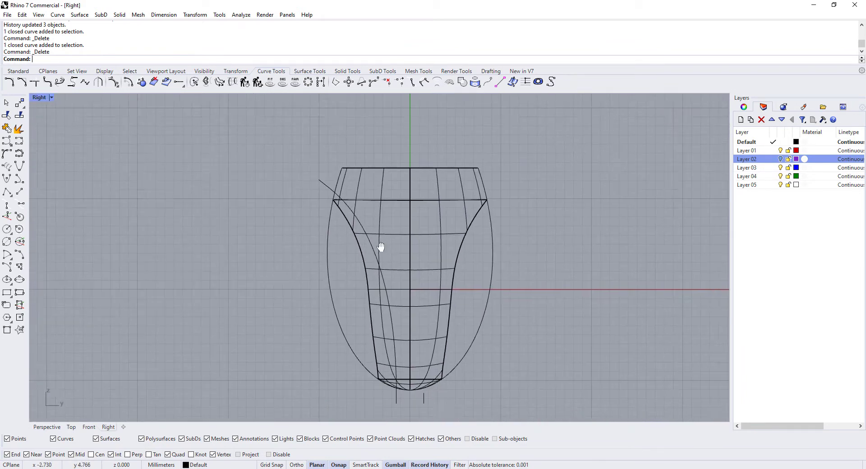
left_click(361, 274)
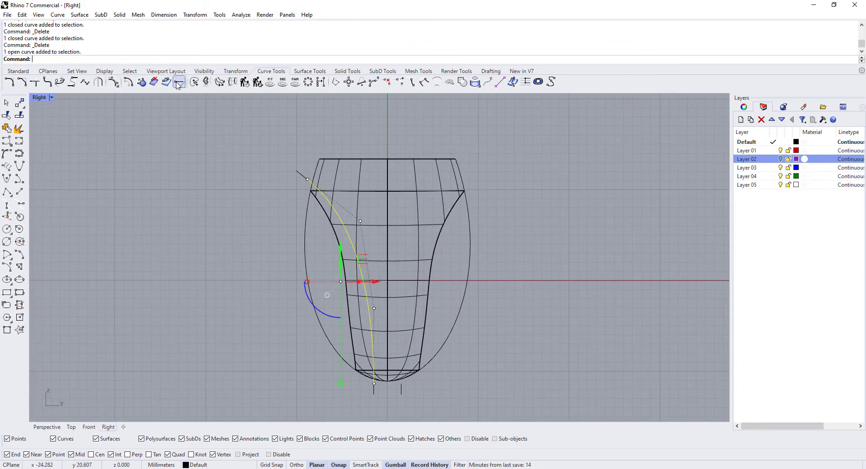
left_click(235, 72)
left_click(85, 82)
type("0")
key("Return")
left_click(387, 127)
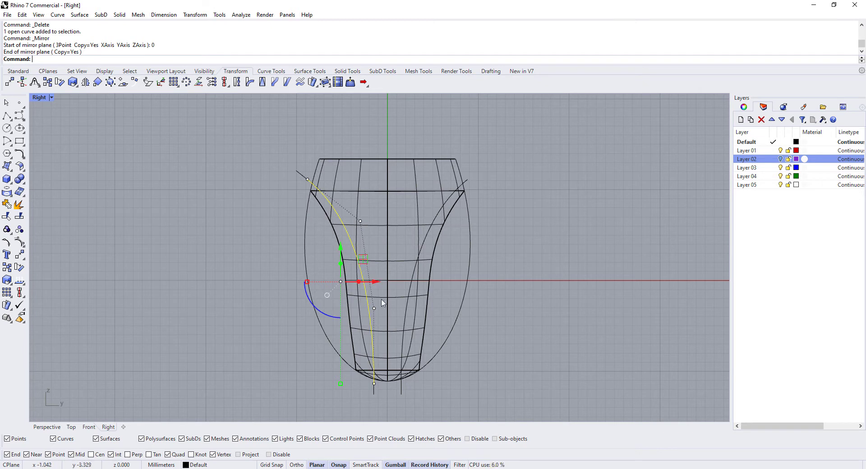
Wire-cut the ring body all the way through with the original blend curve, removing the outer sliver on that side
left_click(383, 234)
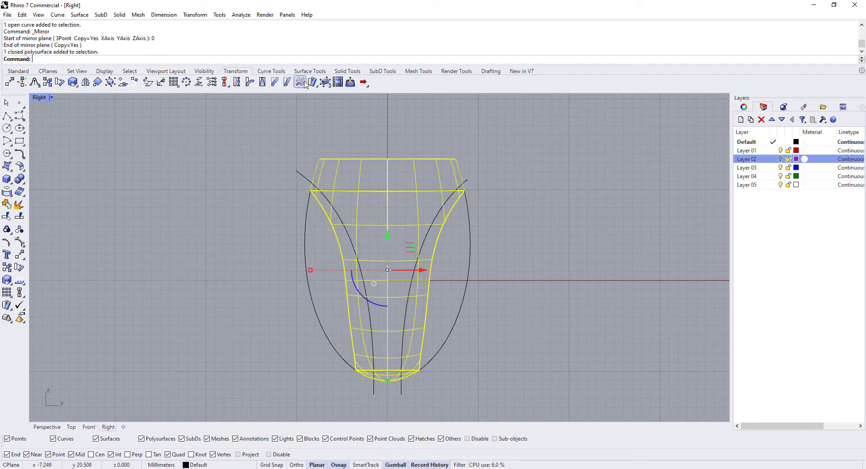
left_click(346, 71)
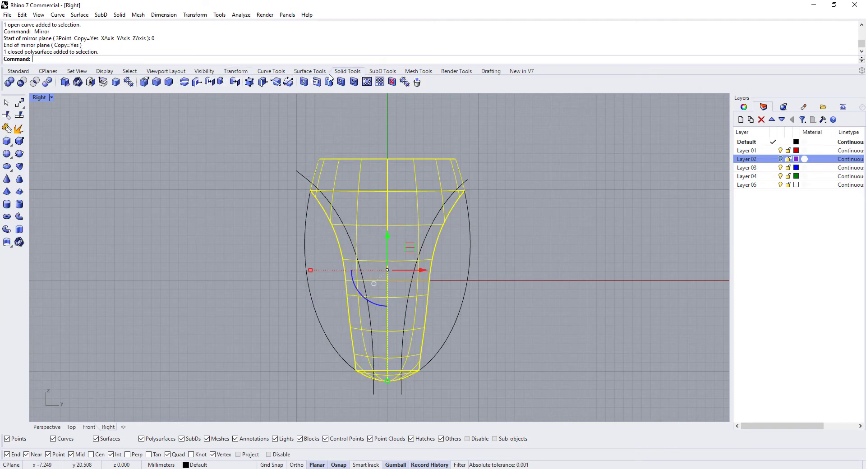
left_click(184, 82)
left_click(357, 274)
key("Return")
key("Return")
key("Return")
Wire-cut the ring body all the way through with the mirrored curve, removing the outer sliver with Invert=No and KeepAll=No
left_click(417, 225)
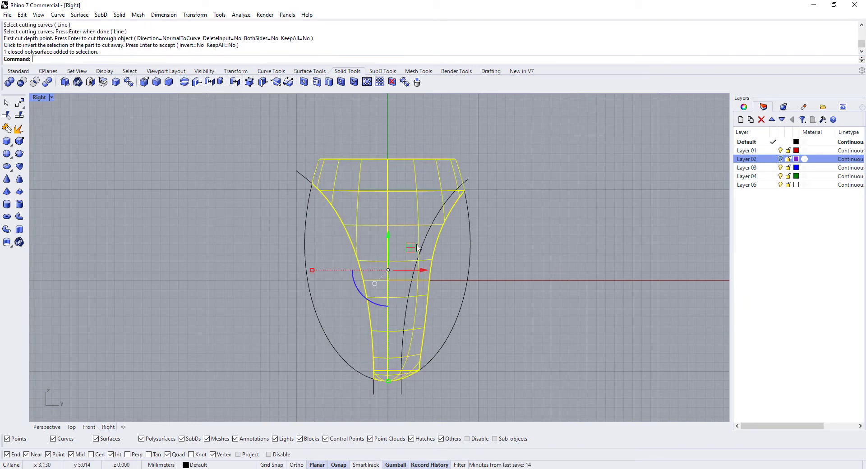
key("Return")
left_click(427, 244)
key("Return")
key("Return")
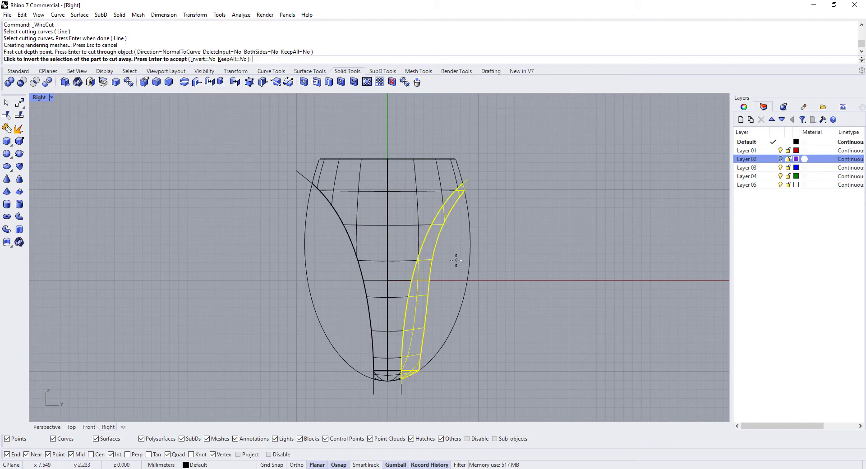
left_click(446, 281)
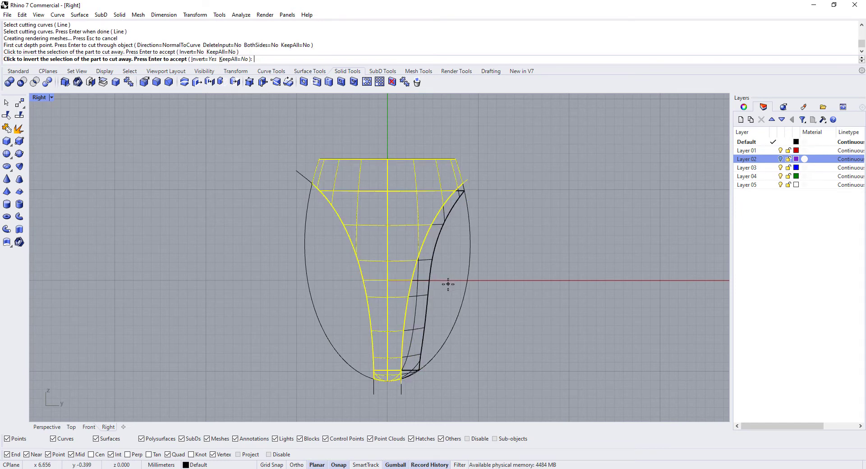
left_click(449, 286)
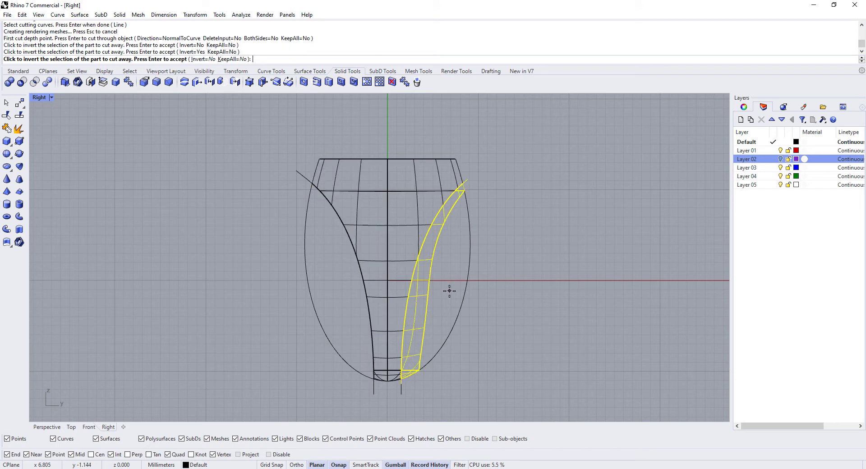
key("Return")
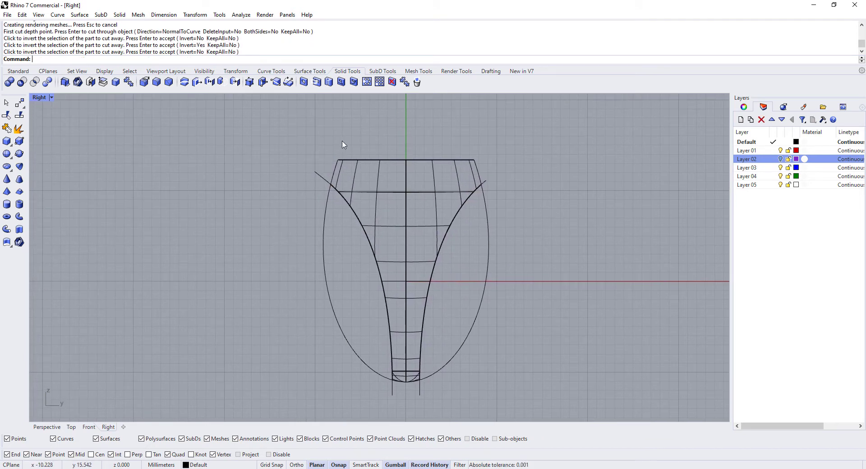
Hide the trimmed ring body in the Perspective view, leaving only the construction curves
double_click(38, 97)
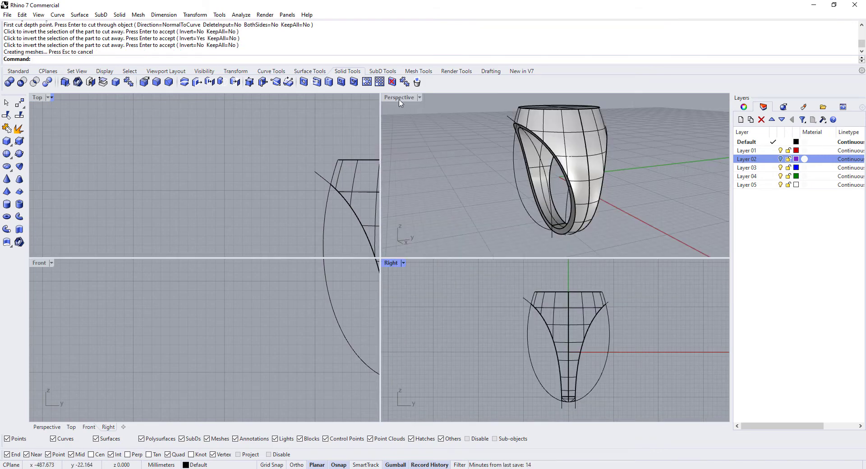
double_click(399, 98)
right_click_drag(402, 106, 373, 218)
left_click(451, 191)
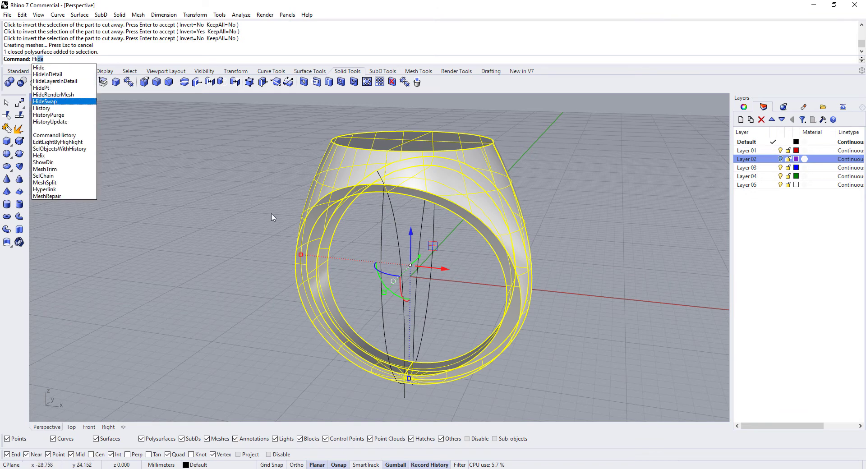
key("Return")
Select all the construction curves and move them to Layer 03
right_click_drag(377, 265, 427, 278)
left_click(204, 72)
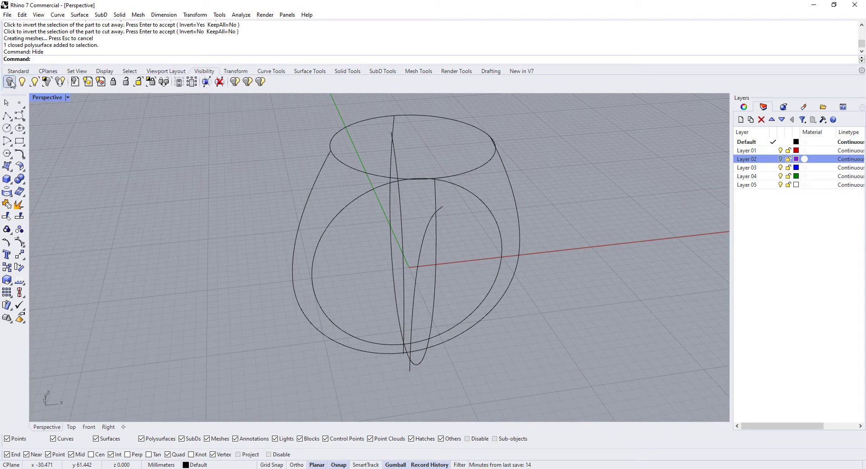
right_click_drag(430, 279, 276, 139)
left_click_drag(276, 122, 551, 379)
right_click(746, 170)
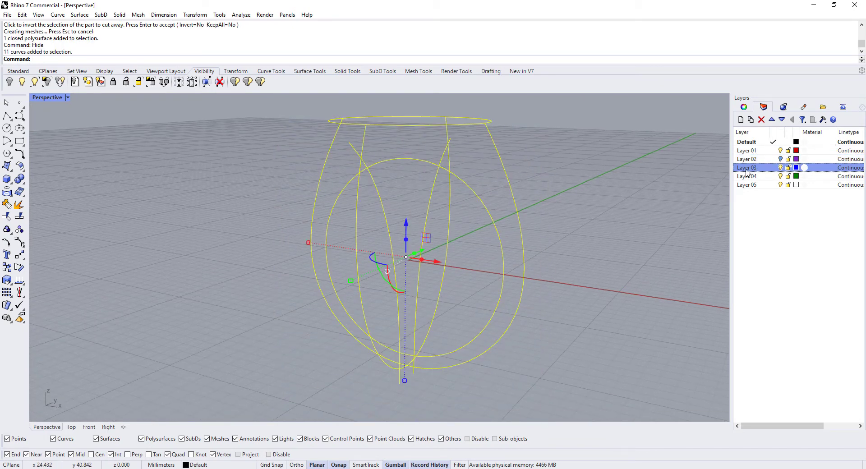
left_click(774, 328)
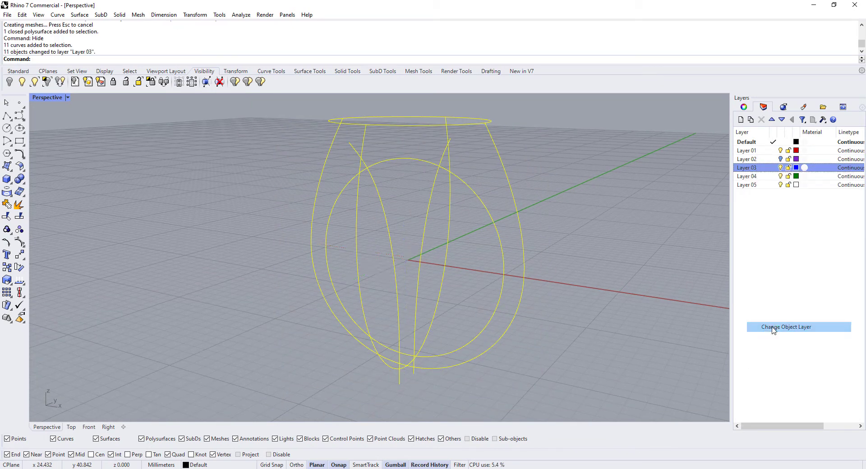
key("Escape")
Show the hidden ring body again and turn off Layer 03
right_click_drag(422, 245, 401, 251)
key("Return")
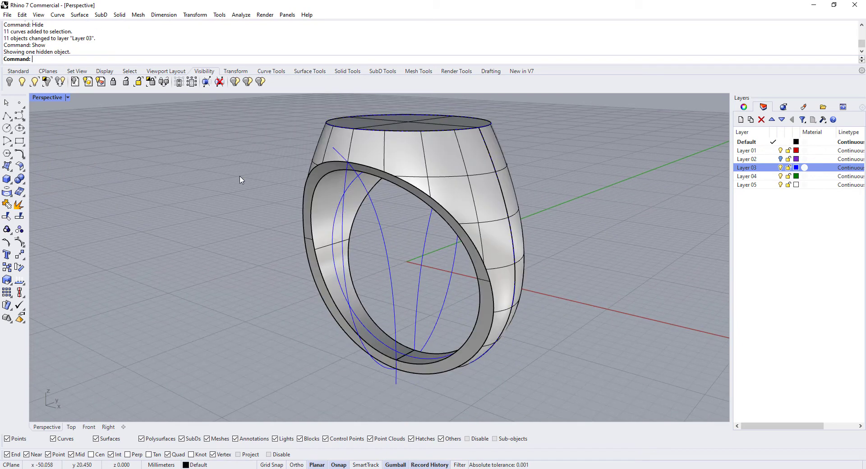
left_click(780, 167)
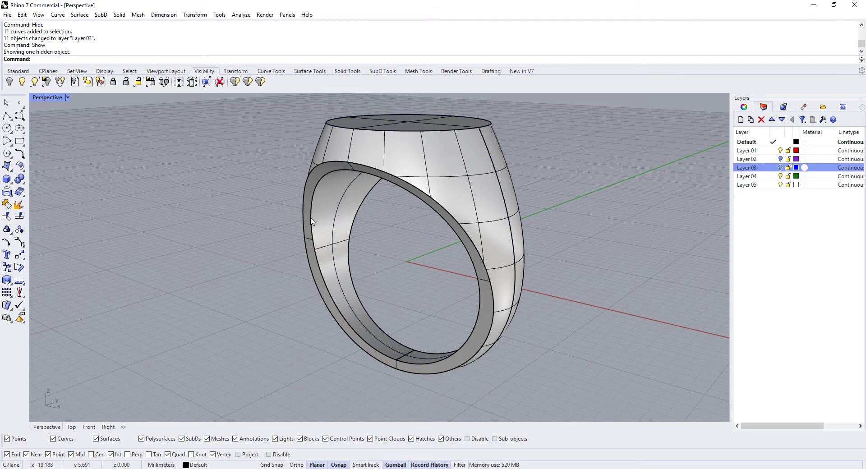
Extract the two side faces between the ring's outer surface and finger hole, and delete them
right_click_drag(315, 217, 186, 122)
left_click(303, 72)
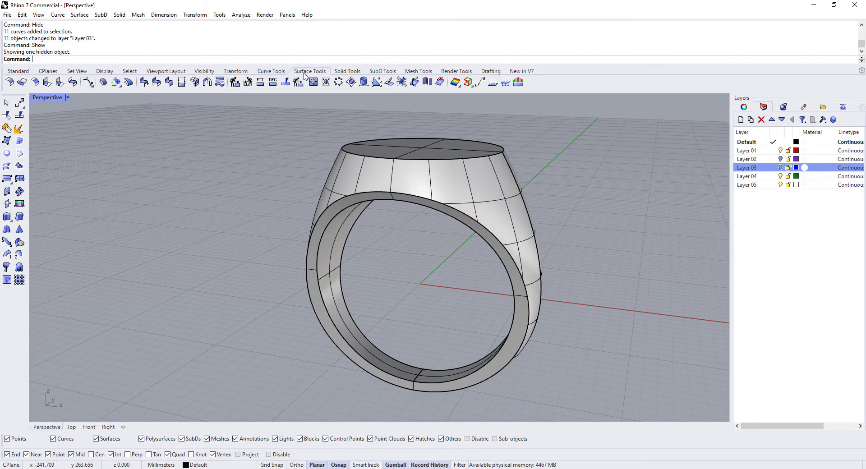
left_click(347, 72)
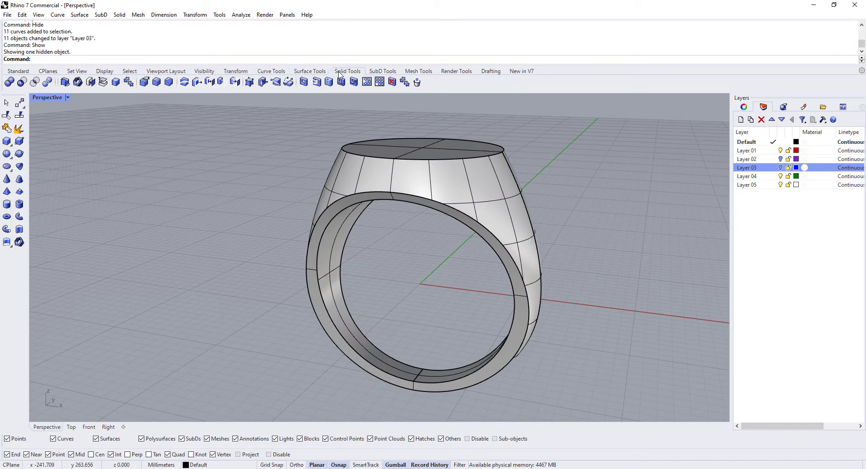
left_click(103, 82)
left_click(333, 211)
right_click_drag(333, 211, 334, 177)
left_click(348, 251)
key("Return")
key("Delete")
Start a Blend Surface between the finger hole edge and the outer edge of one open side of the ring
right_click_drag(201, 232, 401, 270)
left_click(309, 71)
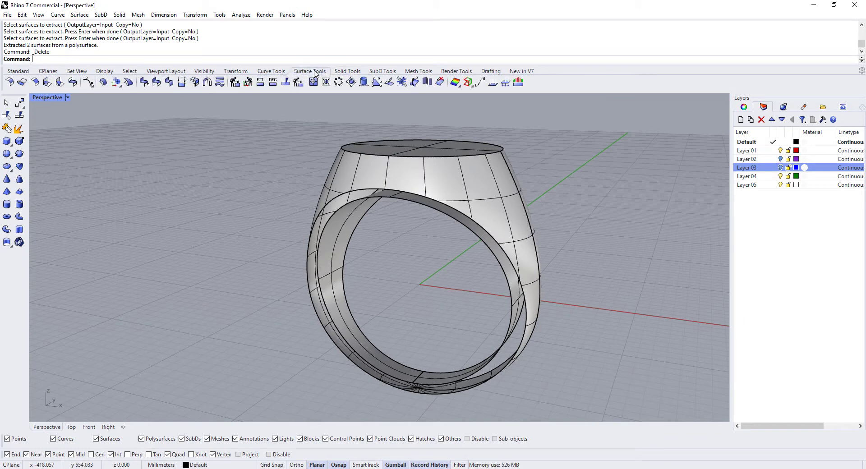
left_click(73, 82)
scroll(399, 348, "up", 5)
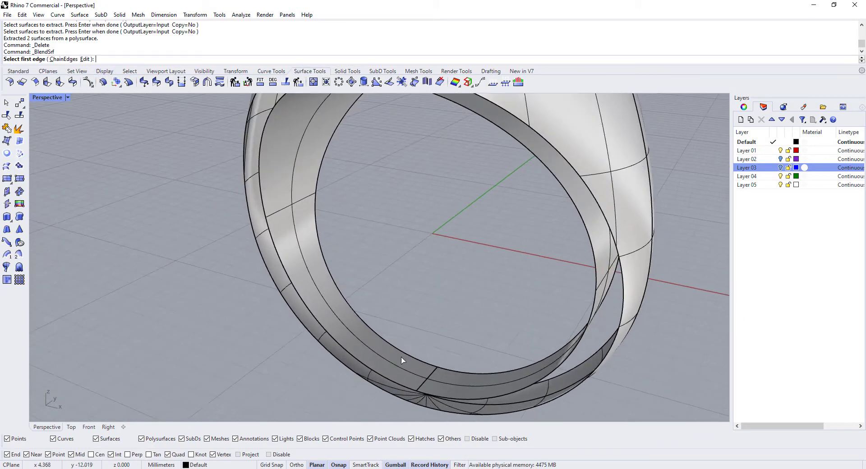
right_click_drag(403, 363, 397, 349)
left_click(399, 364)
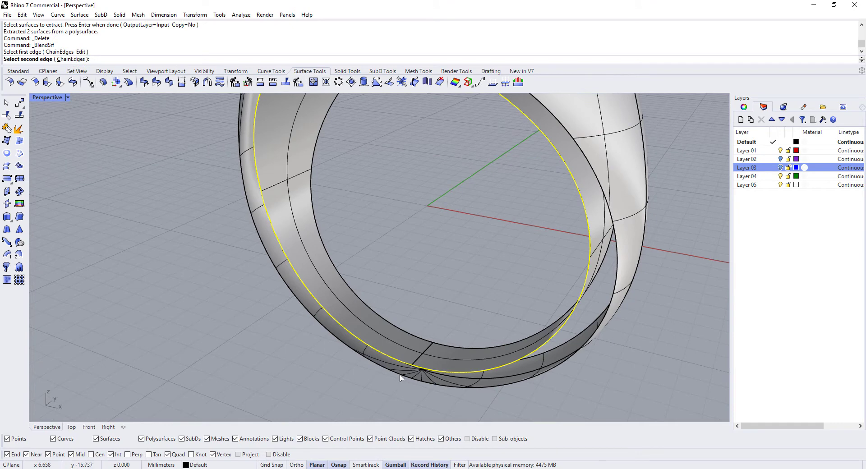
left_click(401, 378)
Align the seam points of both blend edges at the bottom of the ring and accept them
right_click_drag(400, 397, 387, 338)
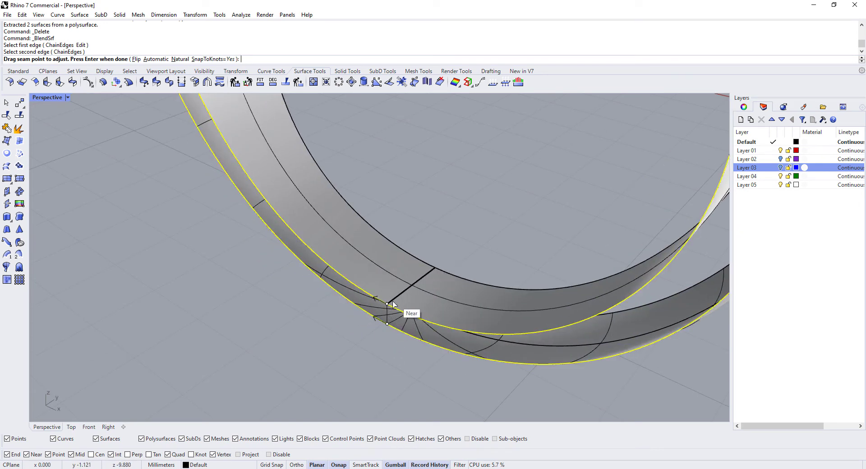
right_click_drag(323, 313, 329, 318)
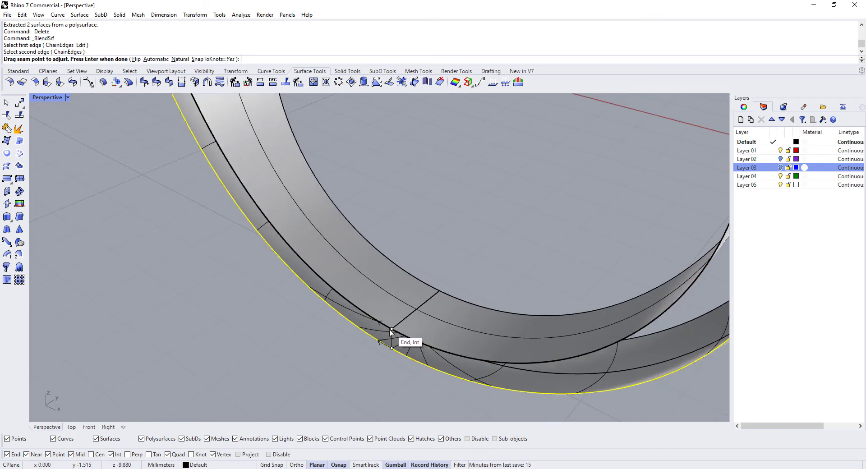
mouse_move(392, 330)
left_mouse_down()
mouse_move(309, 280)
mouse_move(308, 268)
left_mouse_up()
left_click_drag(391, 349, 391, 330)
left_click_drag(307, 284, 392, 349)
right_click_drag(388, 372, 300, 342)
key("Return")
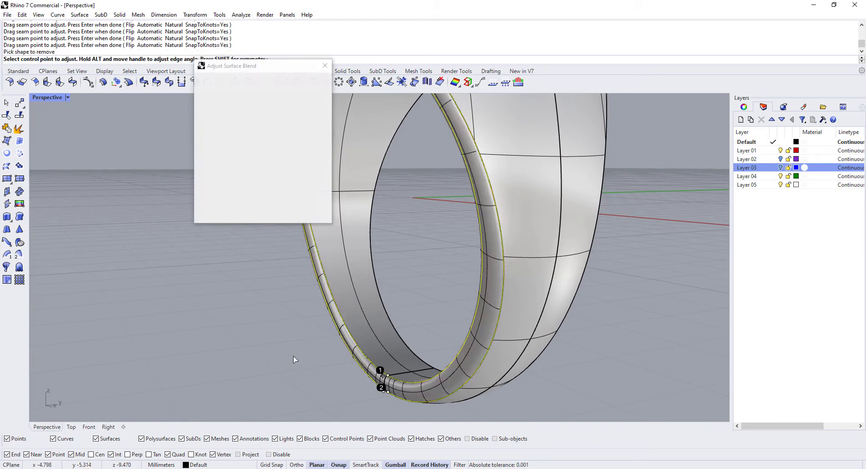
Set both blend edges to Curvature continuity, disable Same height, and create the side surface
right_click_drag(276, 273, 269, 233)
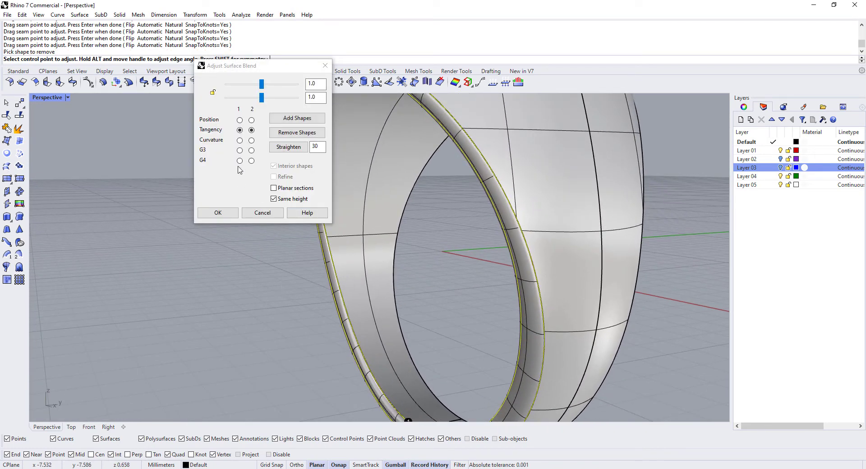
left_click(239, 141)
left_click(251, 141)
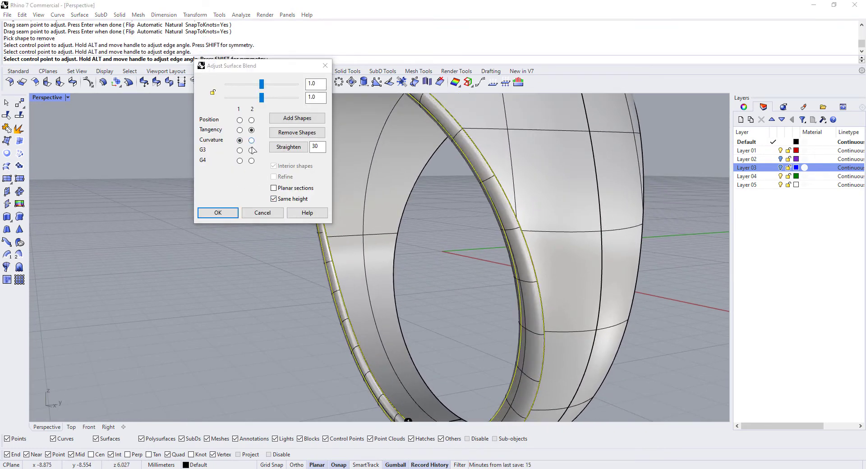
left_click(274, 199)
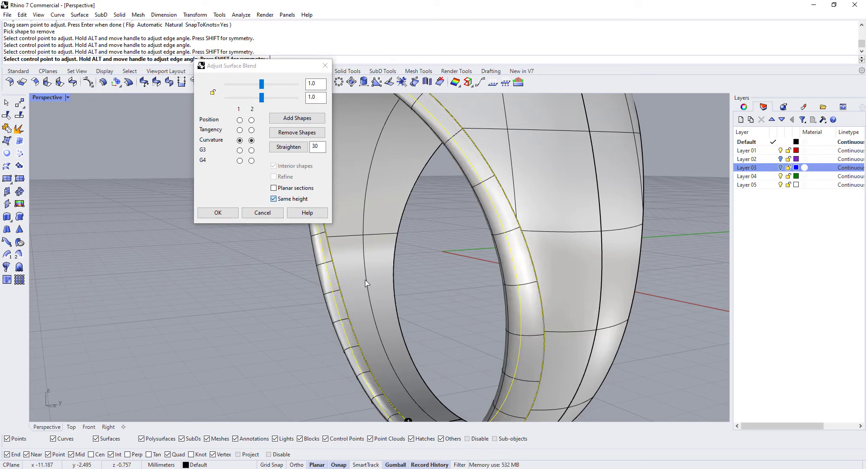
right_click_drag(406, 234, 348, 250)
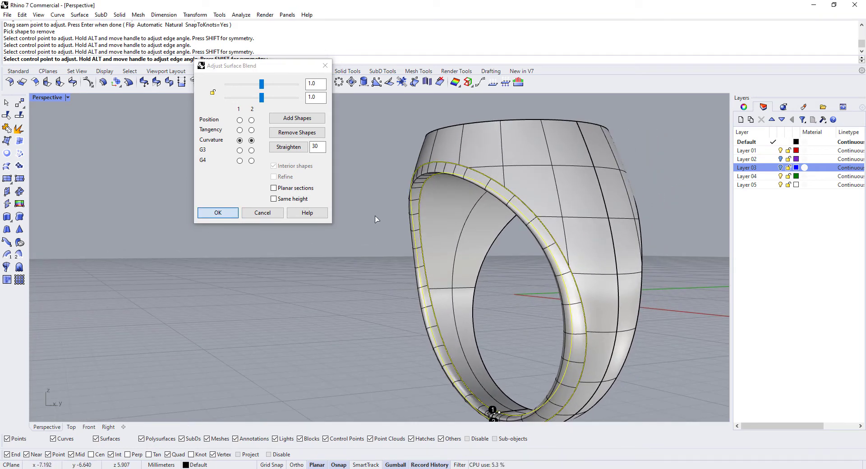
left_click(228, 214)
right_click_drag(367, 239, 364, 218)
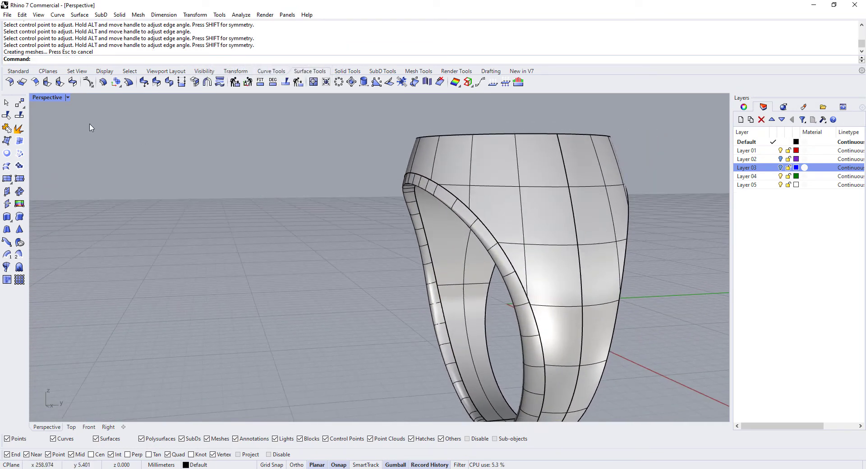
Try to draw a horizontal reference line outward from the top of the finger hole edge in the Right view
double_click(53, 97)
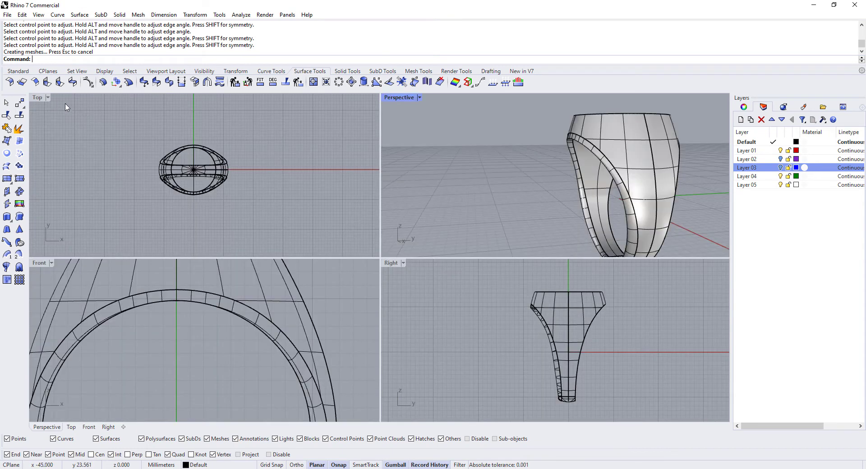
left_click(388, 263)
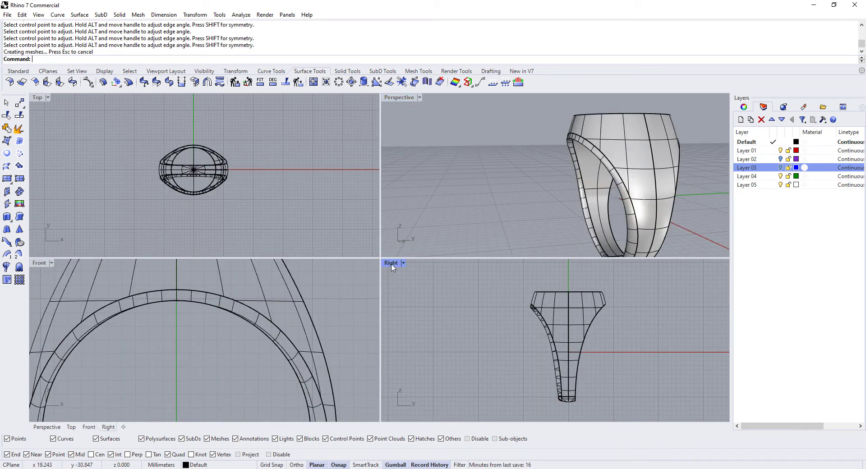
double_click(391, 263)
scroll(372, 247, "up", 3)
scroll(361, 187, "up", 3)
scroll(418, 265, "up", 2)
scroll(418, 265, "up", 3)
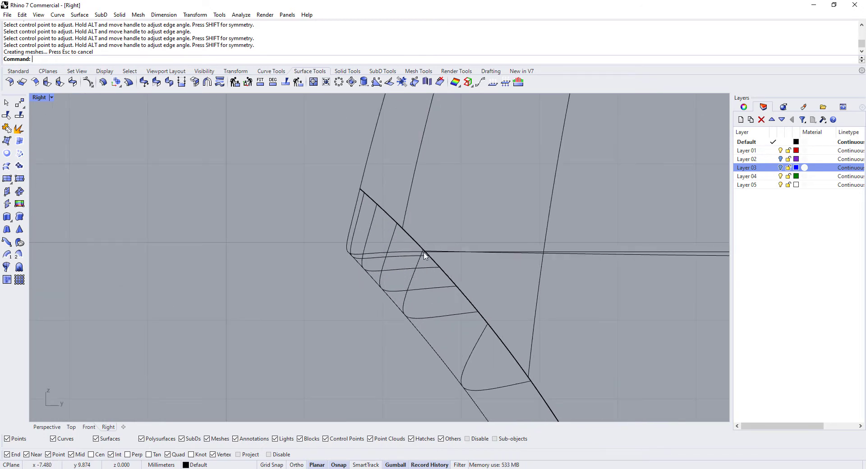
key("Return")
left_click(424, 251)
left_click(206, 251)
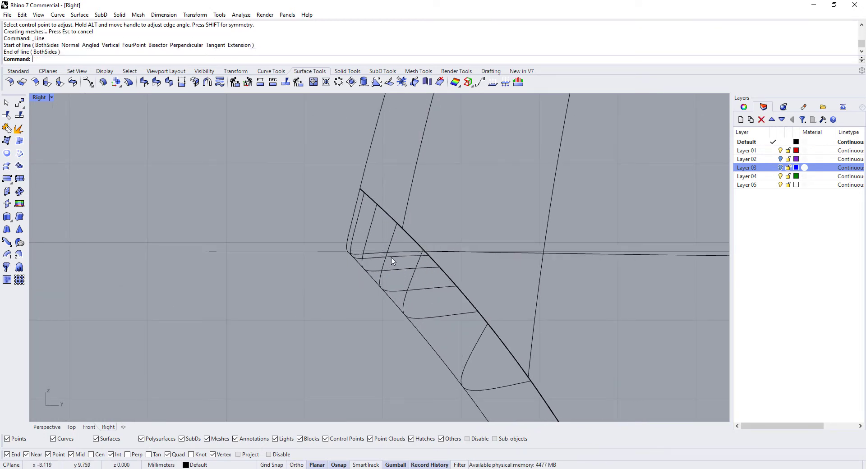
Zoom in on the reference line's start point and delete the line
scroll(372, 238, "up", 2)
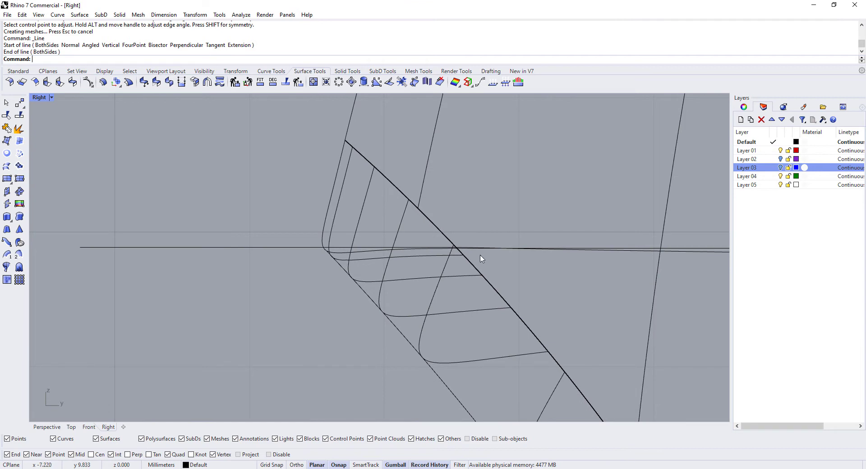
scroll(352, 266, "up", 3)
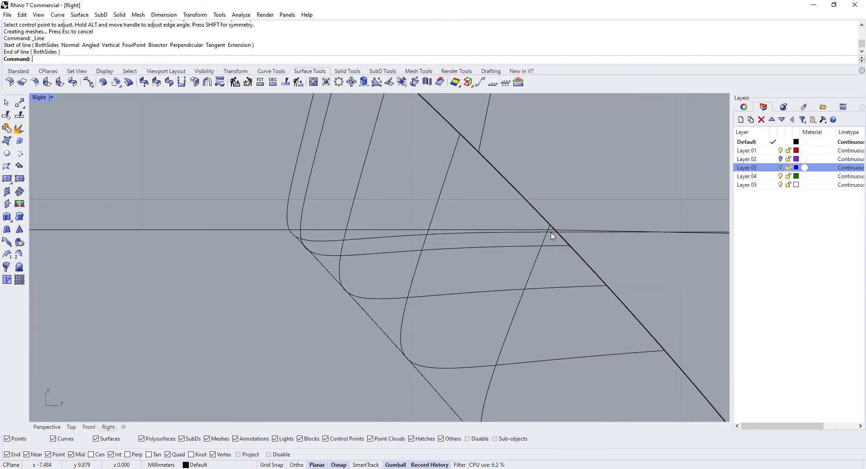
left_click(490, 231)
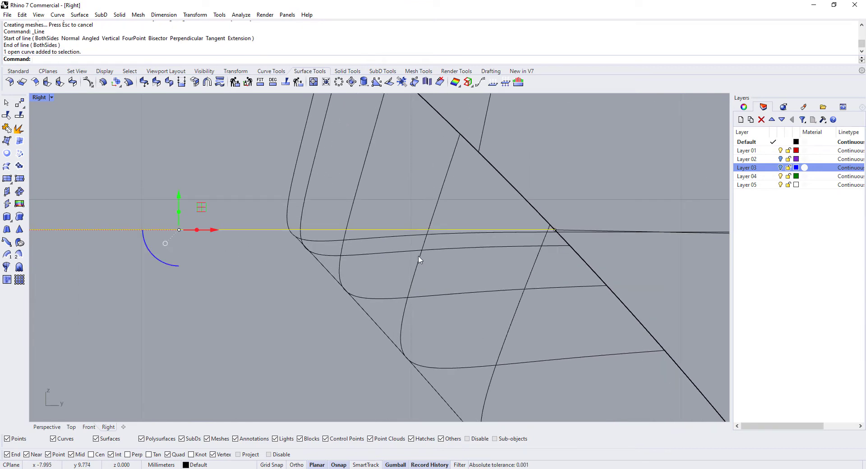
key("Delete")
Draw a horizontal reference line from the top of the finger hole edge outward past the blended side
double_click(39, 98)
right_click_drag(510, 206, 580, 187)
scroll(579, 186, "up", 3)
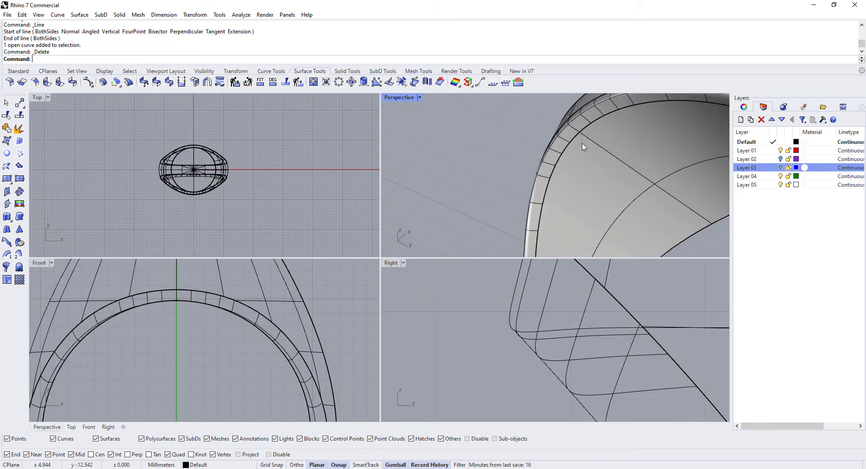
key("Return")
left_click(580, 133)
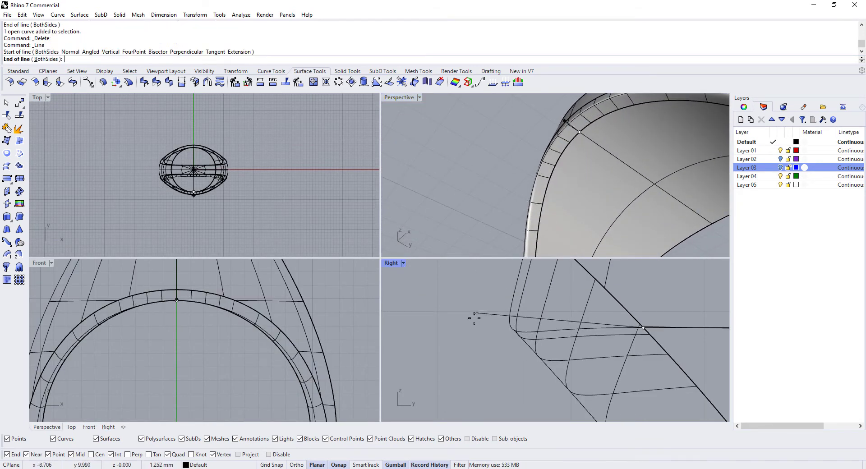
left_click(447, 330, "shift")
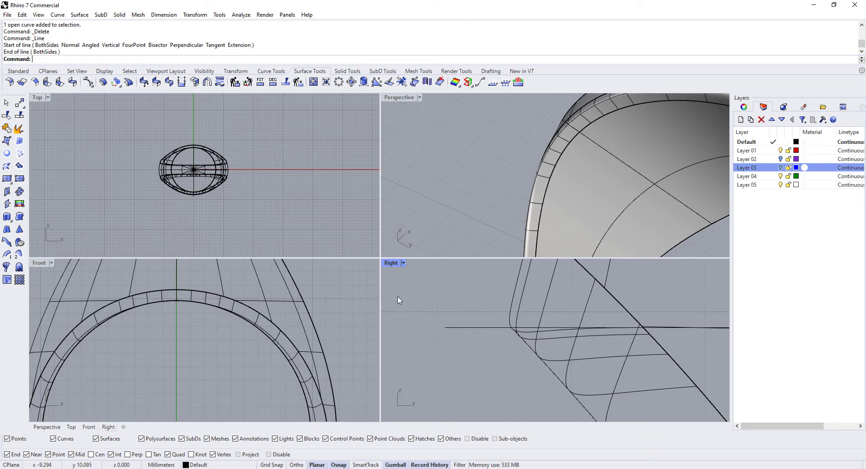
Examine the blend surface's profile against the horizontal reference line in the Right view
double_click(393, 264)
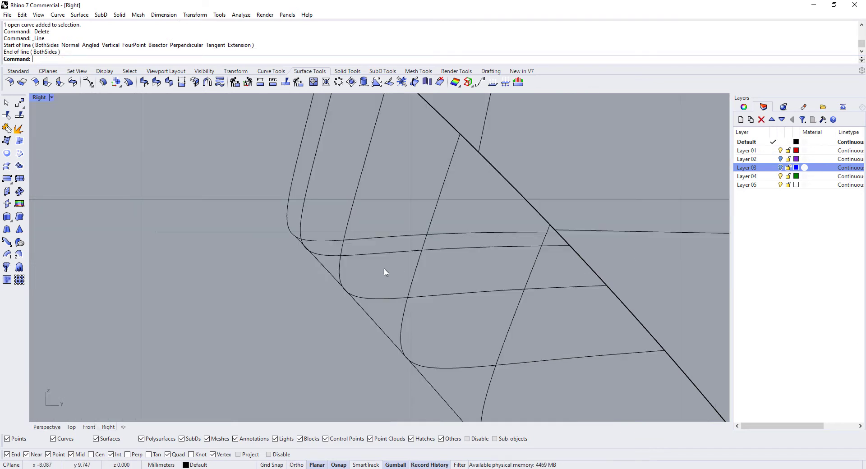
left_click(252, 233)
scroll(506, 247, "up", 3)
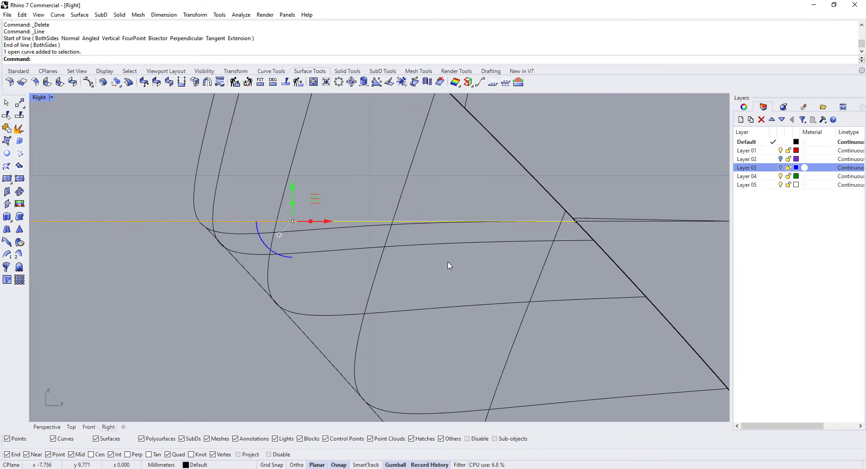
right_click_drag(580, 249, 622, 260)
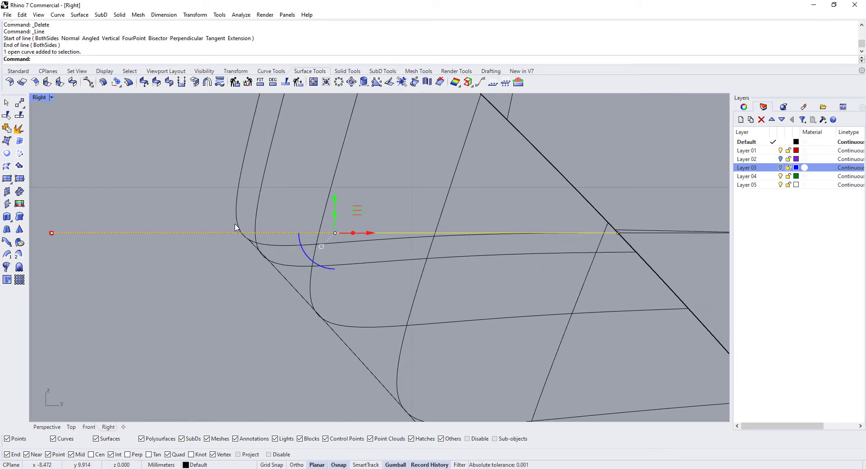
scroll(303, 242, "down", 4)
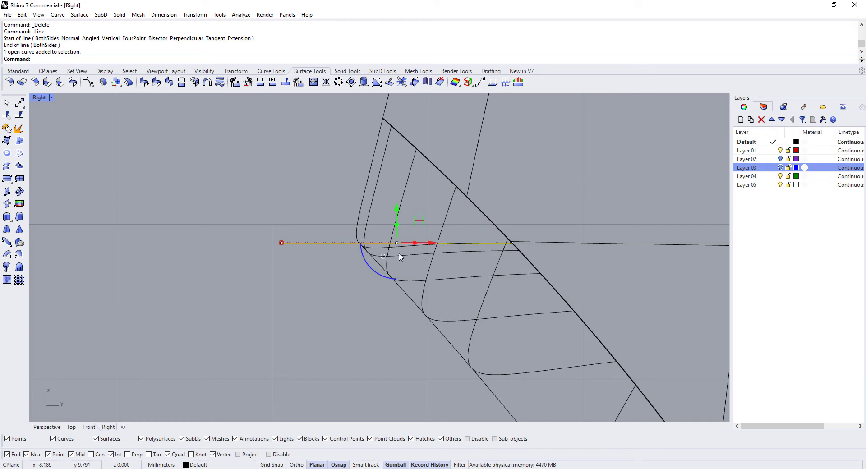
scroll(388, 252, "down", 3)
left_click(413, 296)
right_click_drag(360, 252, 396, 285)
scroll(400, 309, "down", 3)
scroll(338, 205, "up", 2)
key("Escape")
scroll(400, 316, "down", 3)
scroll(401, 311, "up", 2)
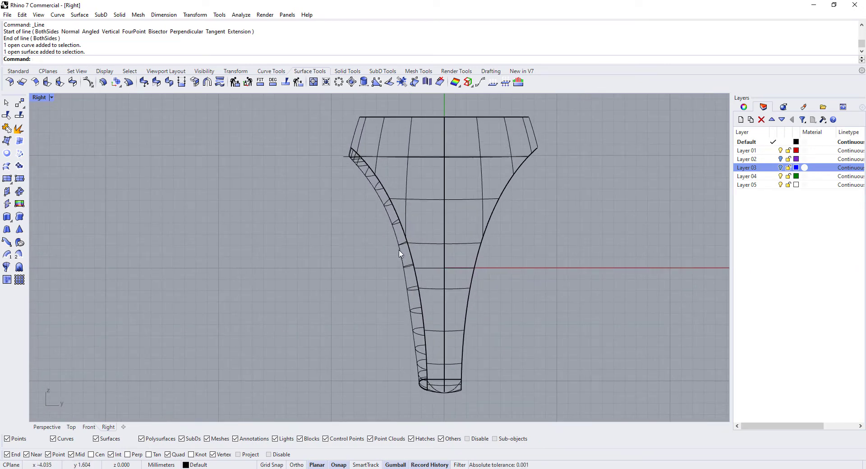
Select the outer ring body and the finger hole surface in the Front view to inspect the blend between them
double_click(39, 98)
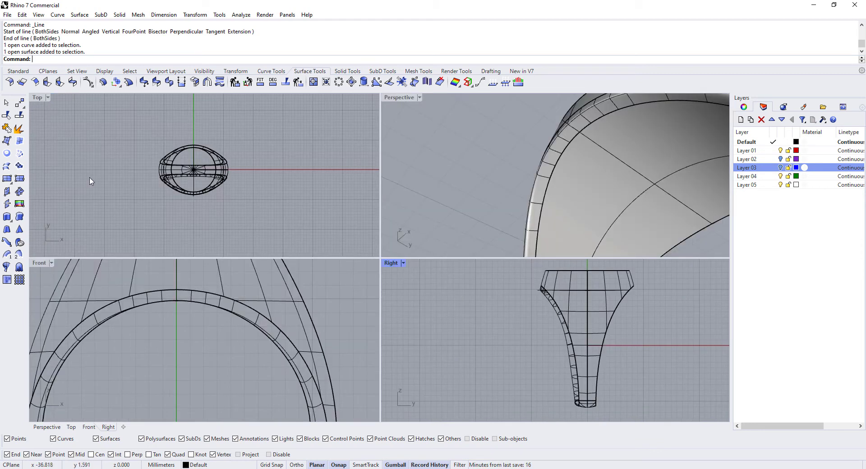
double_click(42, 265)
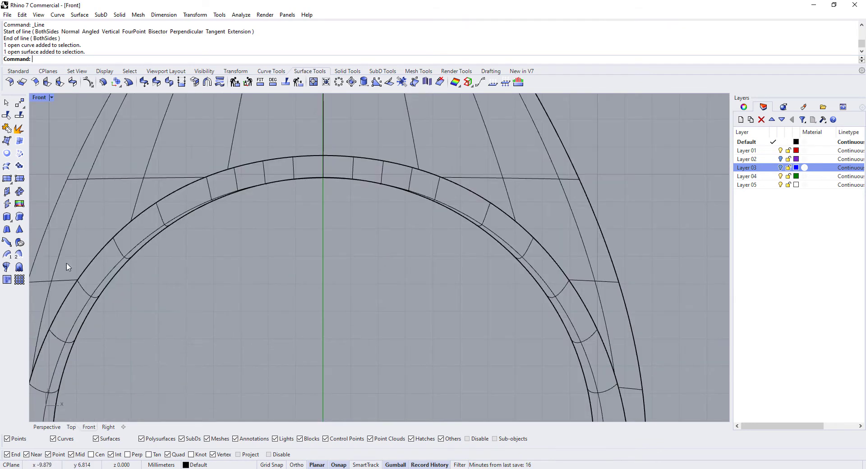
left_click(396, 169)
left_click(411, 194)
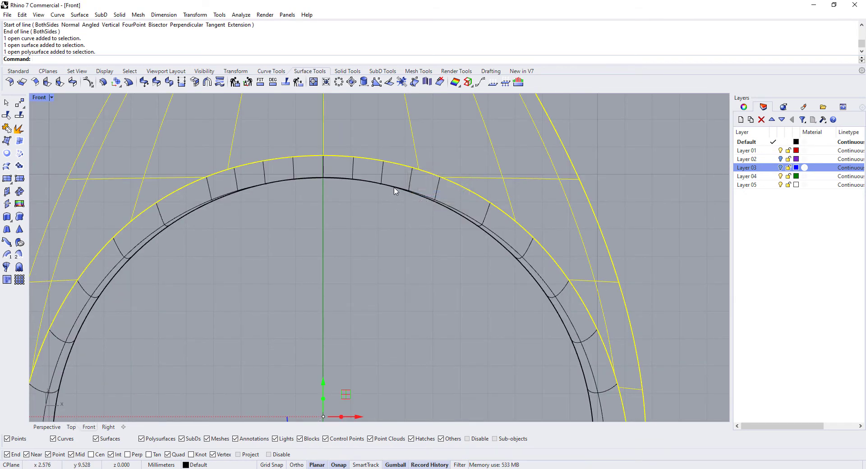
left_click(395, 191)
left_click(414, 219)
scroll(429, 244, "down", 3)
right_click_drag(434, 249, 406, 232)
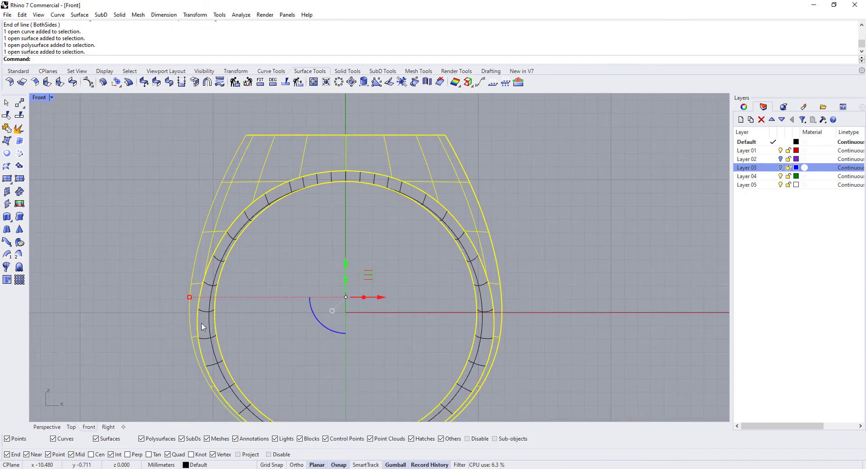
Examine the blend surface at the top and bottom of the finger hole in the Front and Right views
double_click(39, 98)
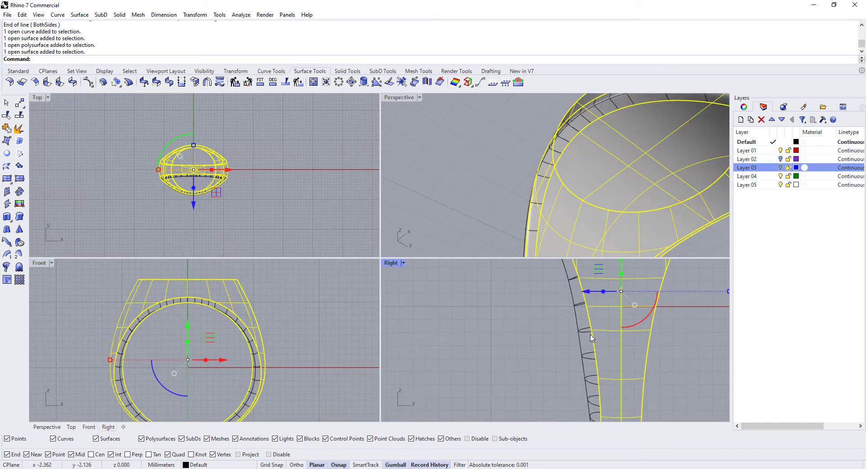
scroll(181, 319, "up", 5)
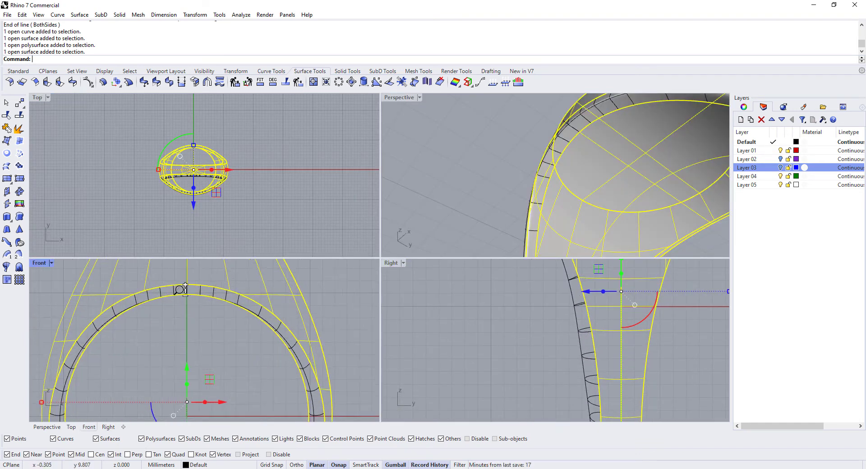
right_click_drag(533, 302, 546, 384)
scroll(541, 299, "up", 3)
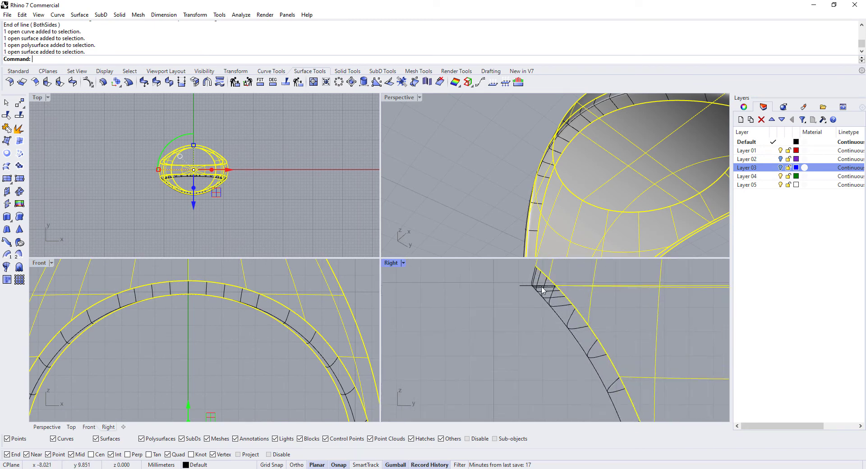
scroll(523, 324, "down", 3)
scroll(534, 347, "up", 3)
scroll(536, 349, "up", 2)
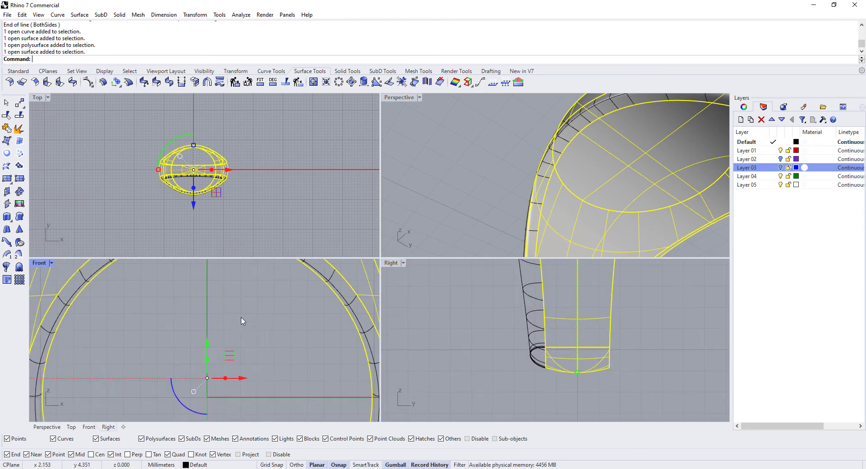
key("Down")
key("Down")
key("Down")
key("Down")
right_click_drag(208, 417, 201, 393)
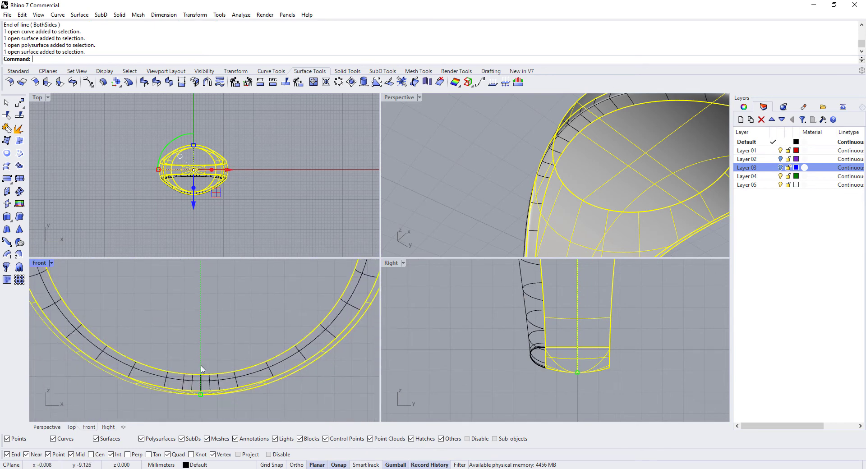
Check the blend's profile around the finger hole against the reference line and delete the blend surface
scroll(559, 315, "up", 5)
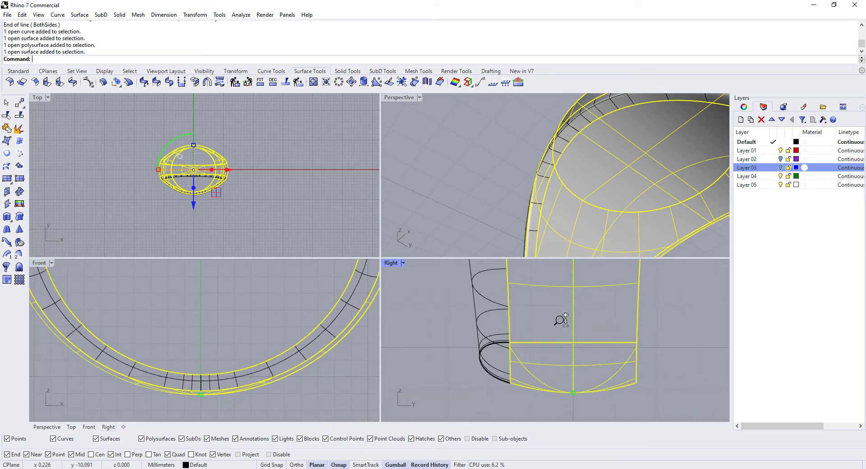
scroll(483, 388, "down", 3)
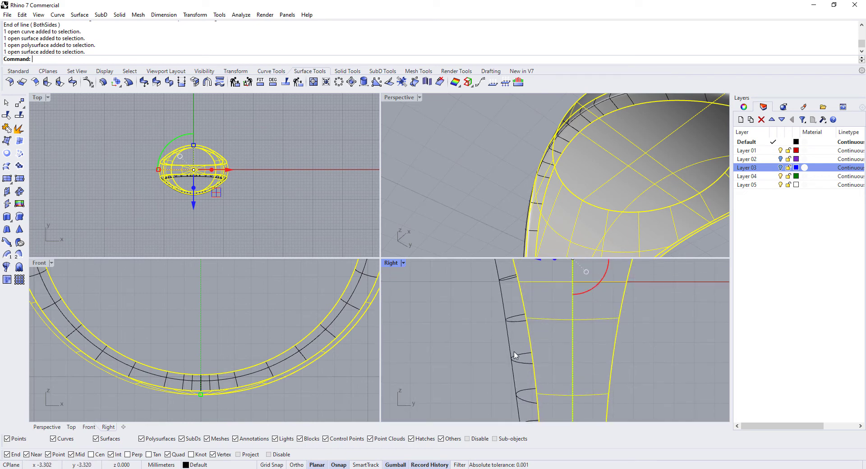
scroll(276, 313, "up", 5)
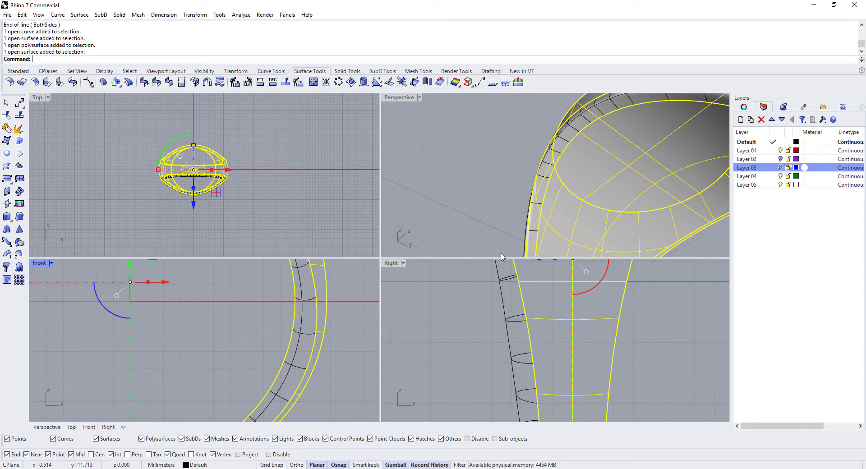
scroll(498, 273, "down", 6)
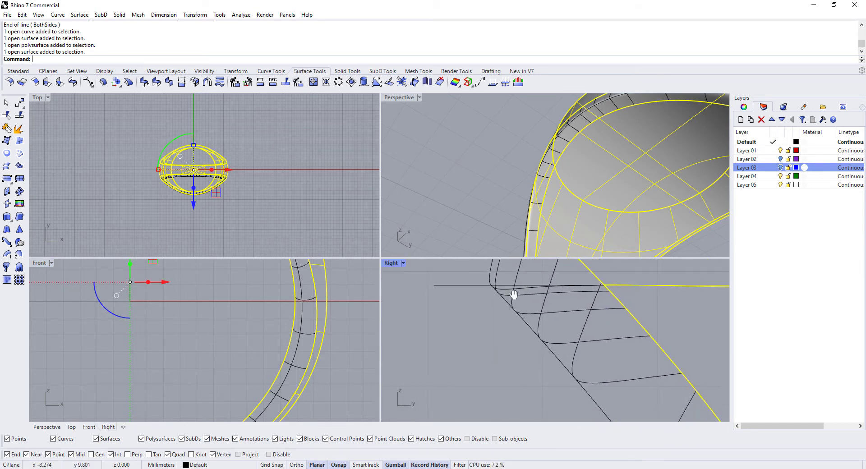
scroll(548, 330, "up", 3)
left_click(524, 334)
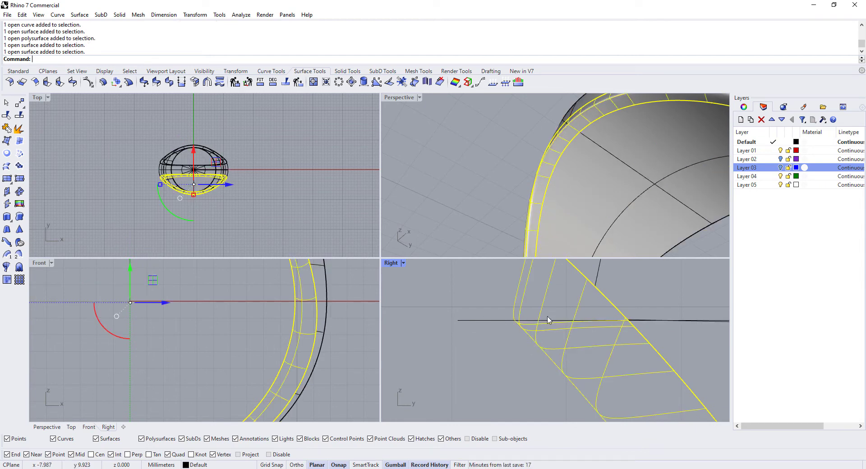
key("Delete")
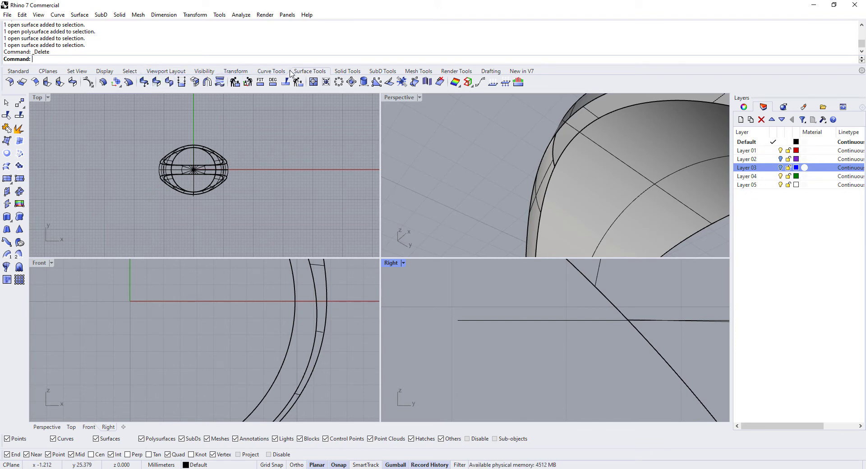
Start a surface blend between the finger hole edge and the outer ring body edge, accepting the seam points
left_click(72, 81)
right_click_drag(478, 168, 508, 194)
left_click(509, 193)
left_click(510, 212)
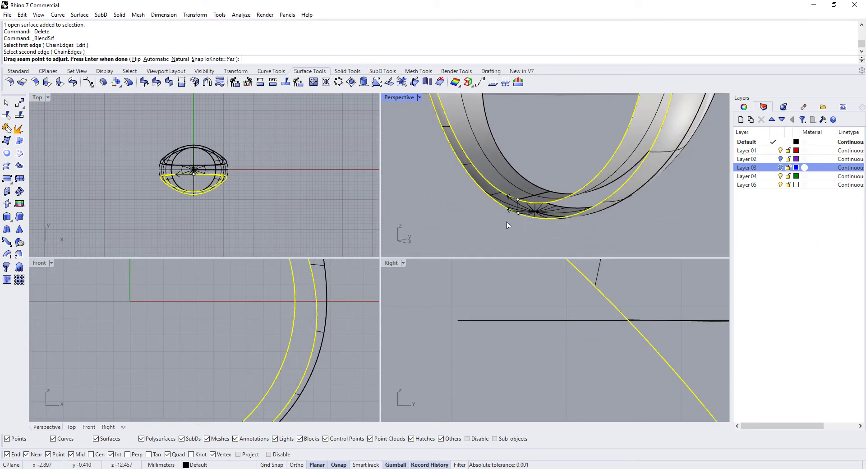
right_click(508, 344)
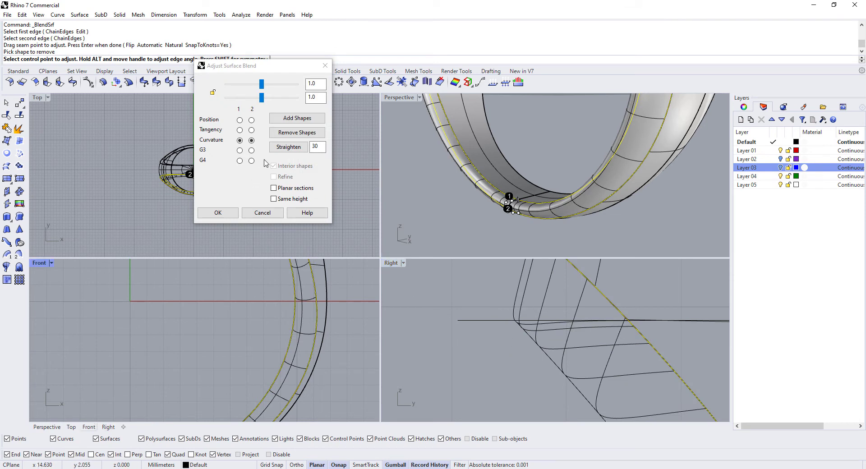
Set both edges of the blend to Tangency and check the previewed profile against the horizontal reference line
left_click(239, 130)
left_click(251, 130)
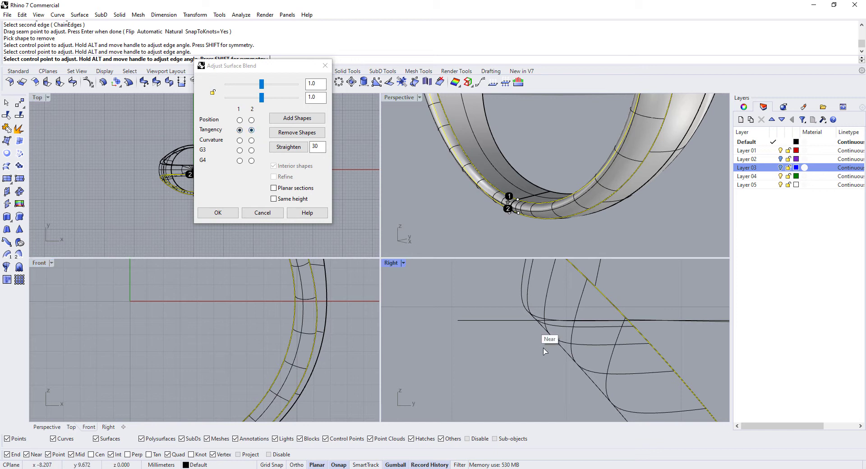
scroll(588, 345, "up", 4)
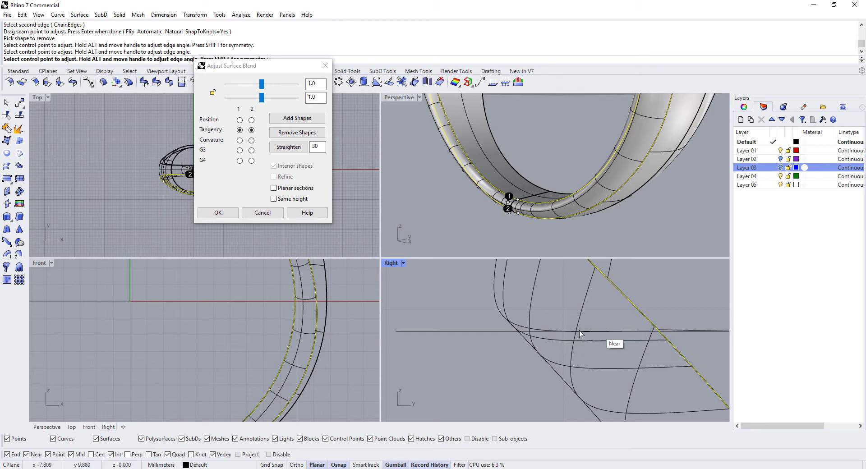
right_click_drag(491, 297, 482, 314)
scroll(491, 315, "down", 3)
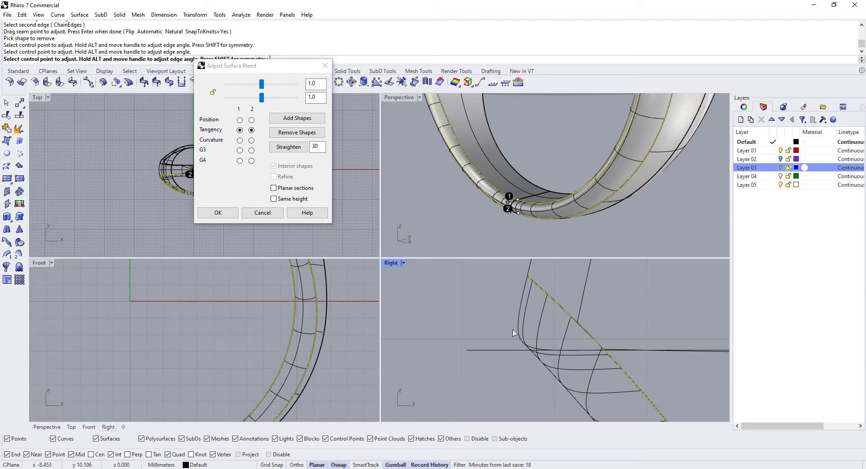
scroll(506, 311, "down", 3)
mouse_move(518, 350)
right_mouse_down()
mouse_move(525, 373)
mouse_move(499, 312)
right_mouse_up()
right_click_drag(522, 380, 499, 312)
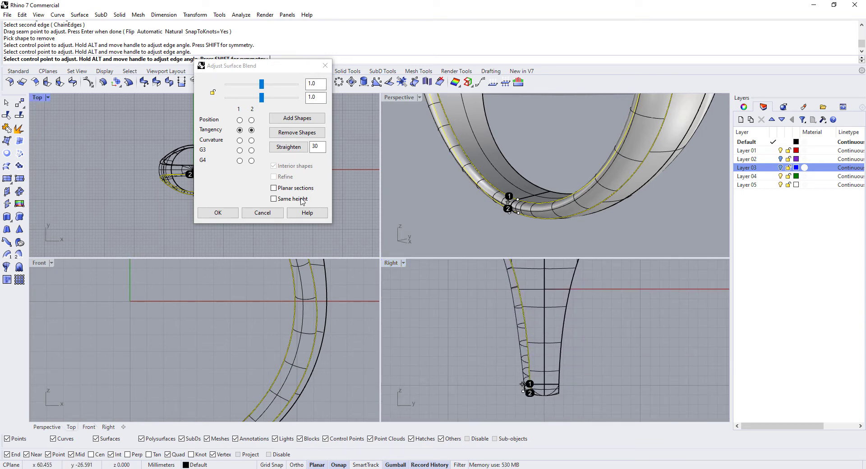
Turn on Same height for the blend and check its previewed profile near the horizontal reference line
left_click_drag(523, 384, 478, 372)
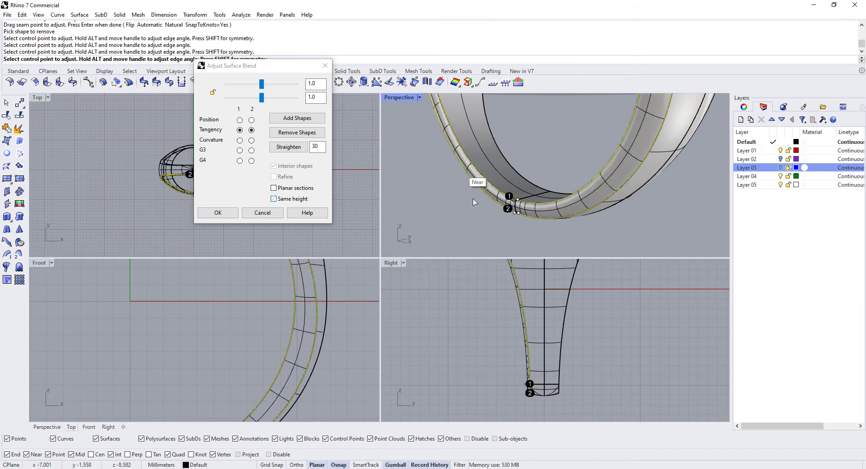
scroll(524, 354, "up", 5)
scroll(524, 354, "up", 6)
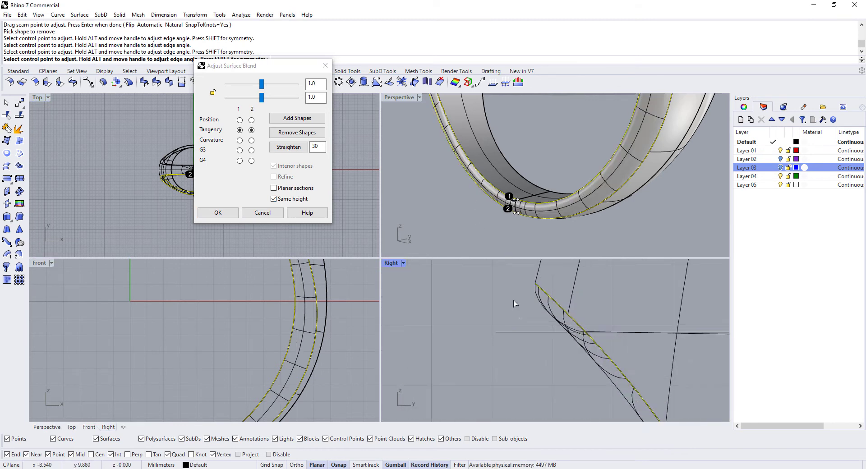
scroll(544, 312, "up", 4)
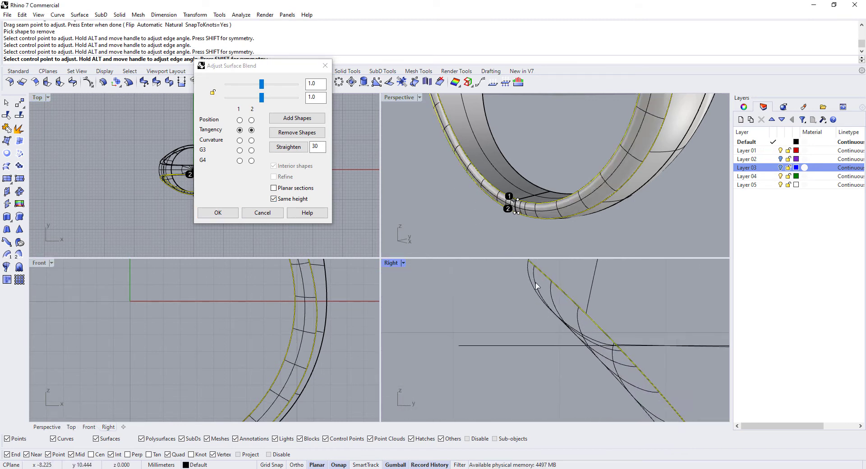
Link the two blend sliders, raise both to 2.297, and check the profile along the finger hole
left_click(214, 94)
left_click_drag(261, 103, 283, 104)
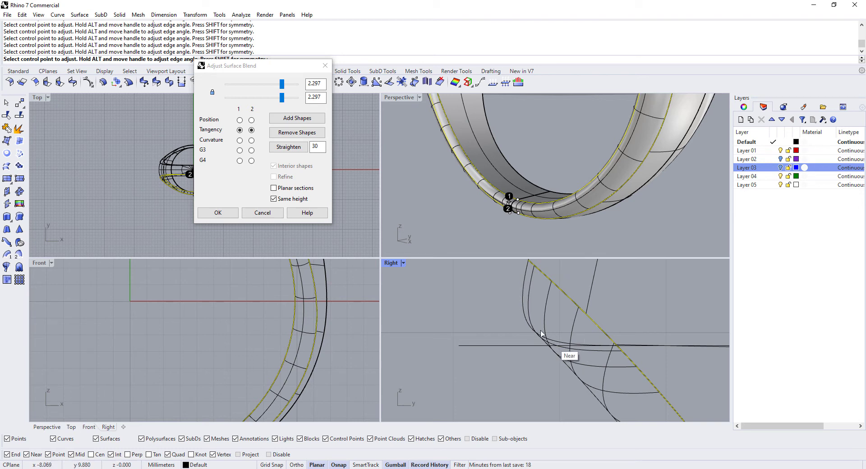
scroll(532, 333, "down", 3)
scroll(523, 334, "down", 3)
scroll(535, 346, "down", 3)
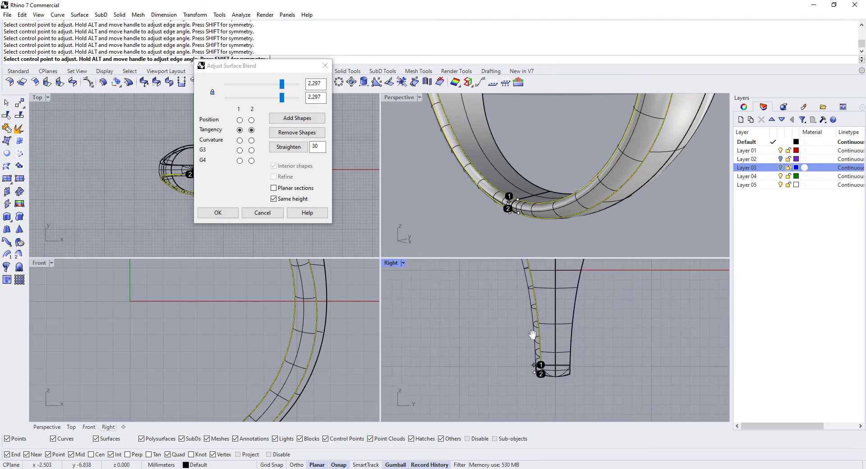
scroll(496, 345, "up", 3)
scroll(487, 345, "up", 4)
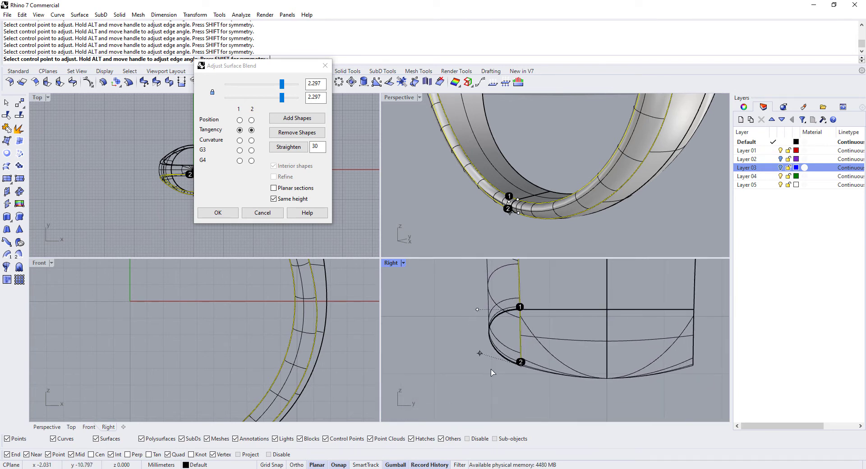
Try both blend sliders at 2.056 and compare the profile at the base and top of the finger hole
left_click_drag(281, 99, 279, 102)
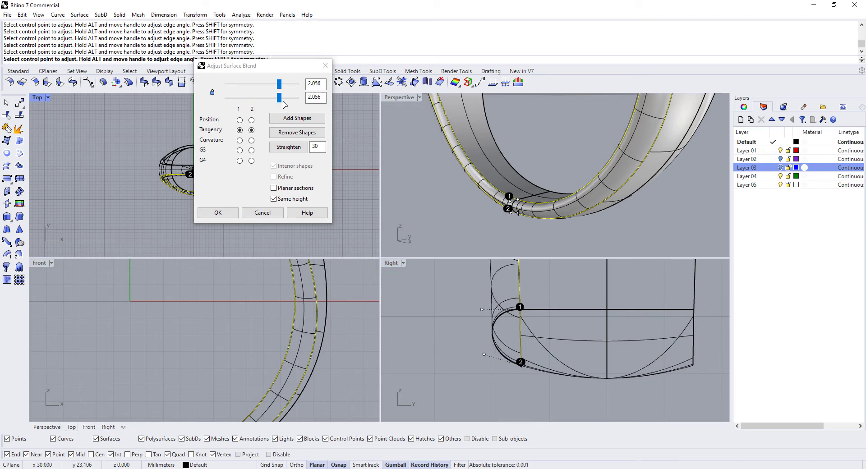
scroll(500, 340, "up", 6)
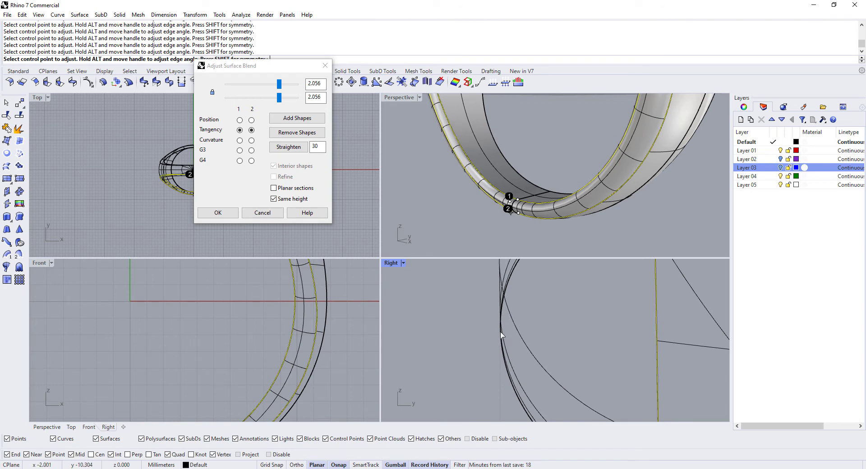
scroll(506, 333, "down", 6)
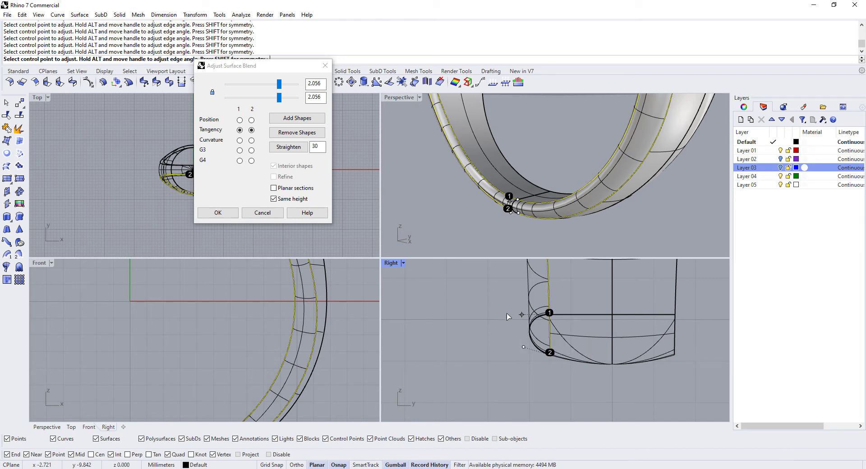
scroll(513, 314, "up", 5)
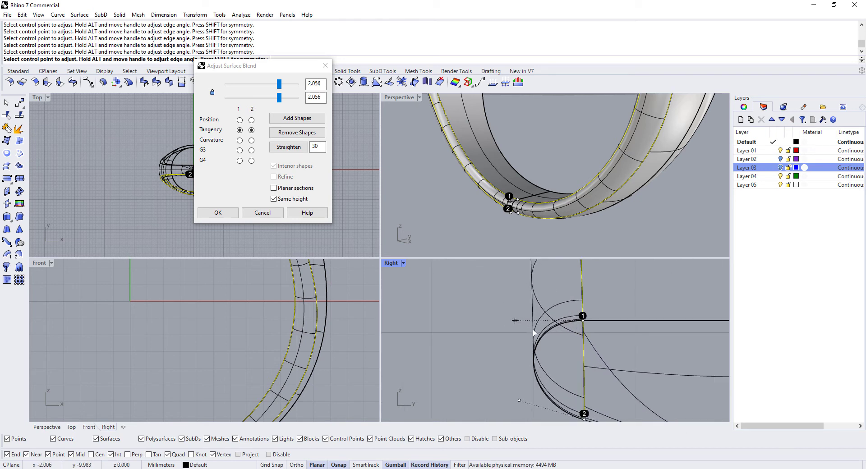
scroll(533, 354, "down", 8)
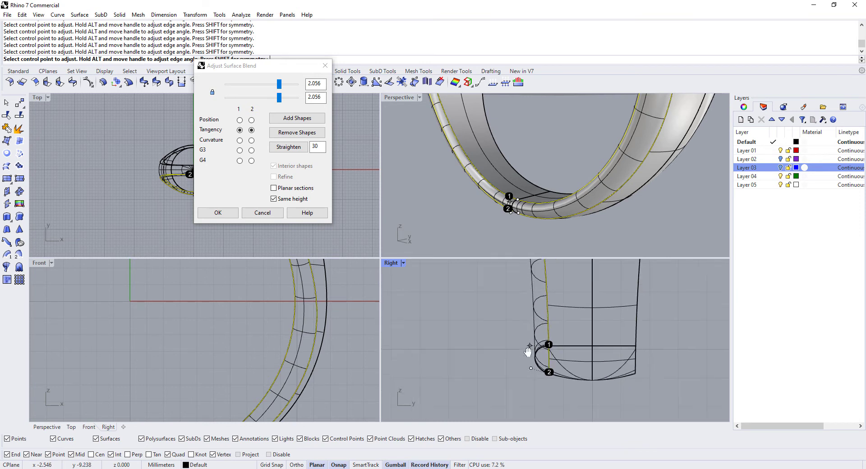
right_click_drag(540, 370, 537, 340)
scroll(523, 334, "up", 5)
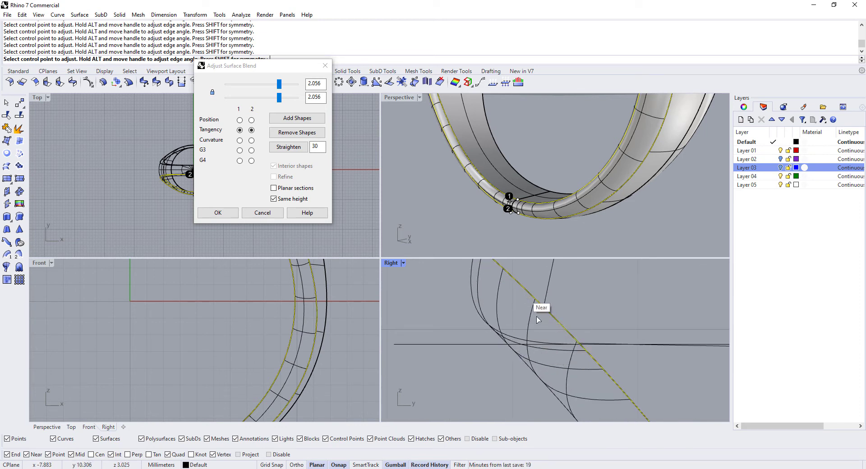
scroll(541, 309, "down", 1)
scroll(545, 325, "down", 1)
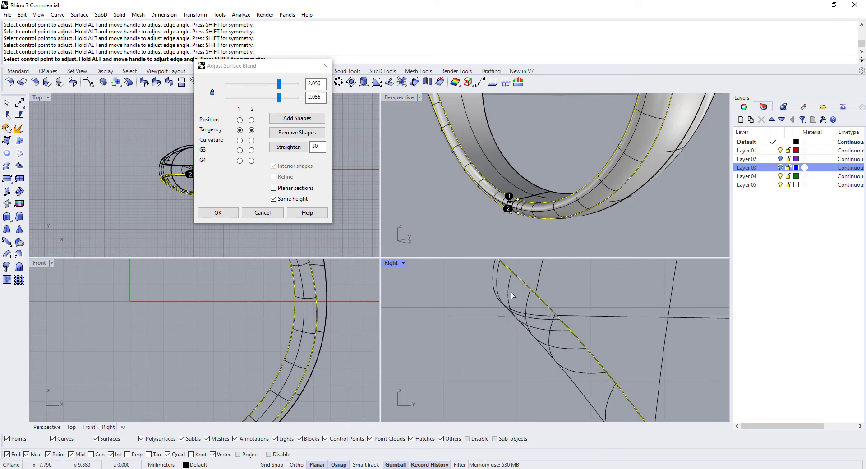
right_click_drag(489, 274, 512, 296)
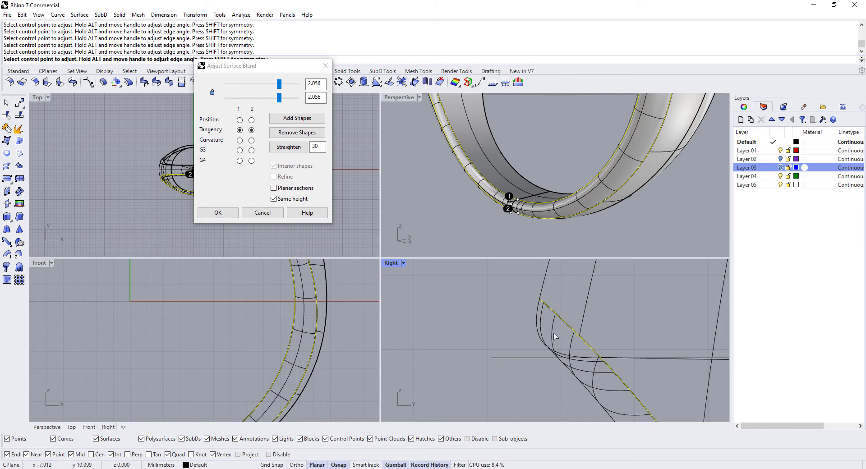
Set both blend sliders to 2.297 and create the blend surface
left_click(406, 244)
scroll(568, 342, "up", 4)
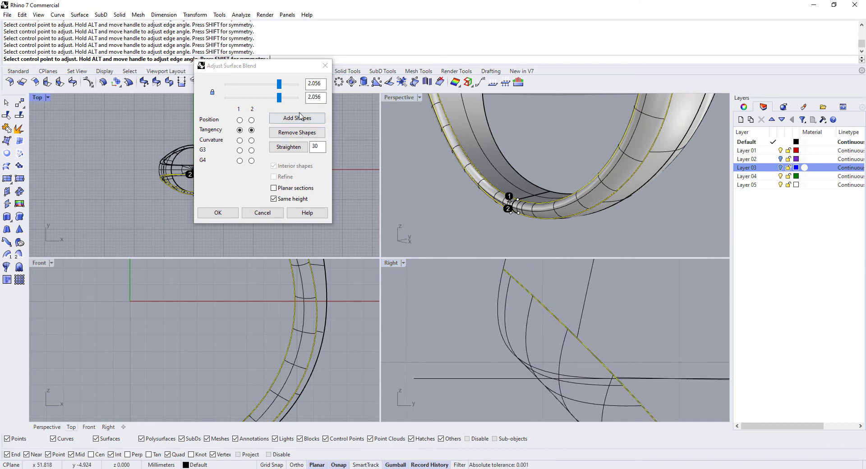
left_click_drag(280, 98, 282, 102)
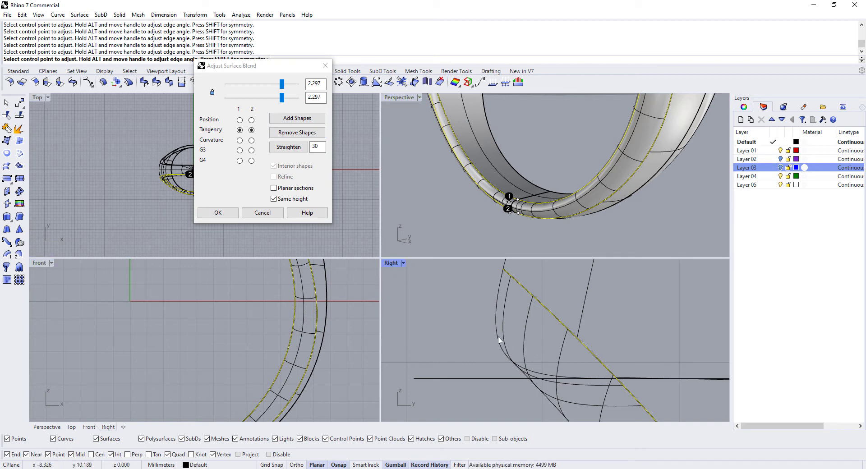
left_click(218, 212)
Examine the new blend surface's profile at the top and base of the finger hole, and select the surface
scroll(517, 343, "down", 8)
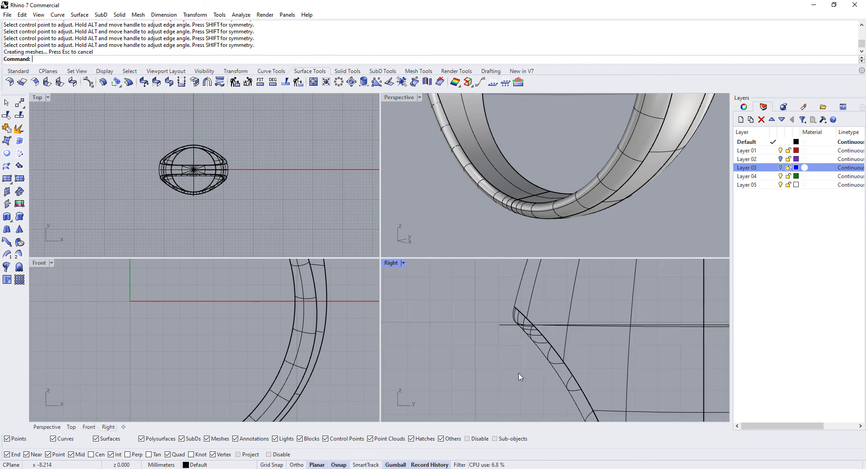
scroll(517, 382, "up", 10)
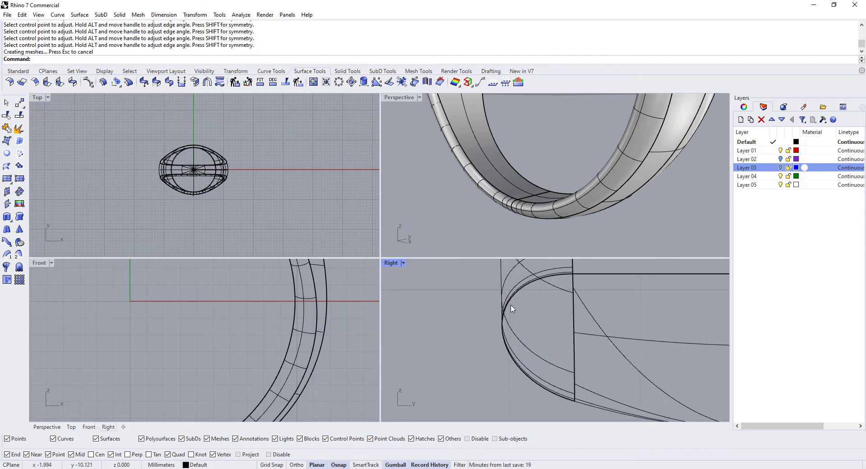
scroll(508, 317, "down", 4)
scroll(508, 324, "up", 4)
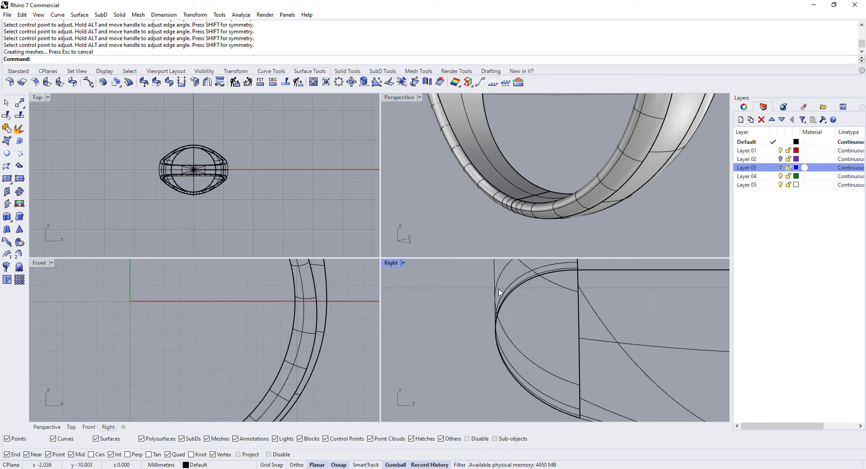
scroll(501, 347, "down", 4)
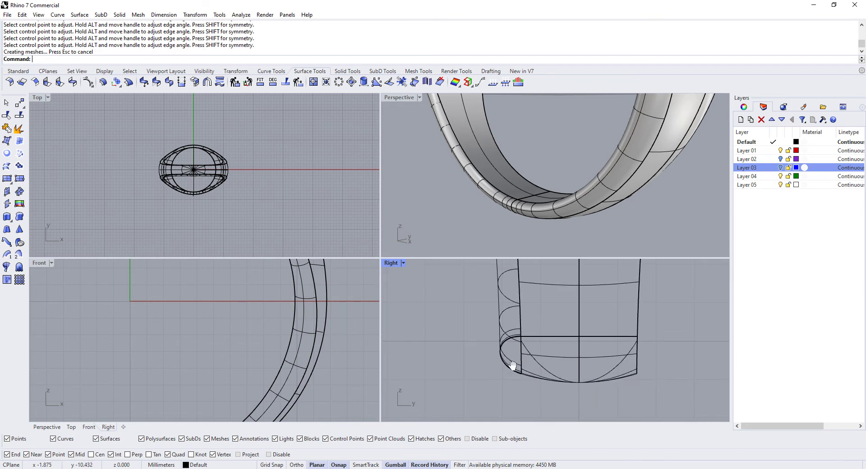
left_click(513, 353)
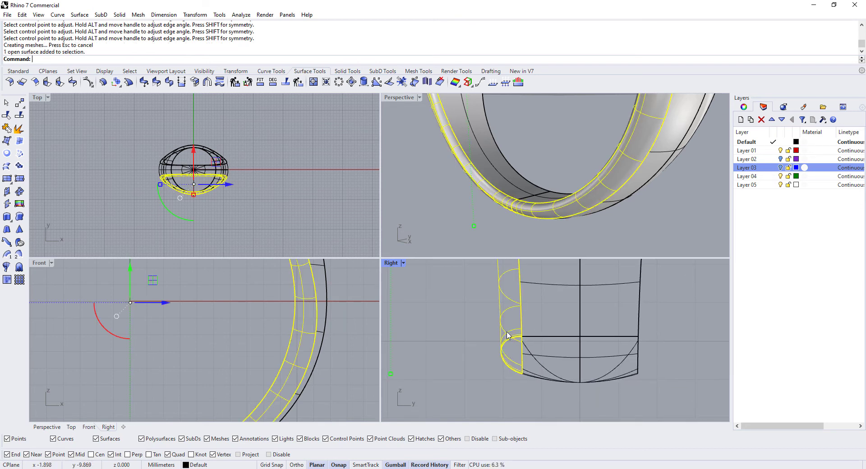
right_click_drag(495, 285, 530, 389, "ctrl+shift")
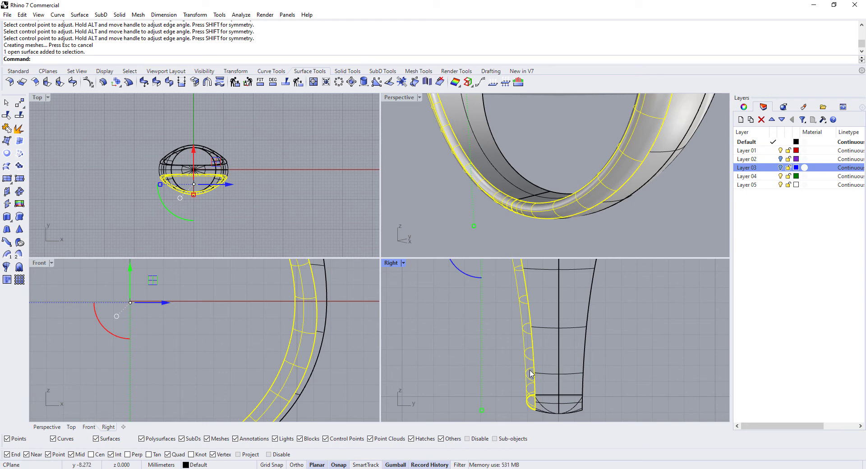
right_click_drag(533, 366, 522, 321)
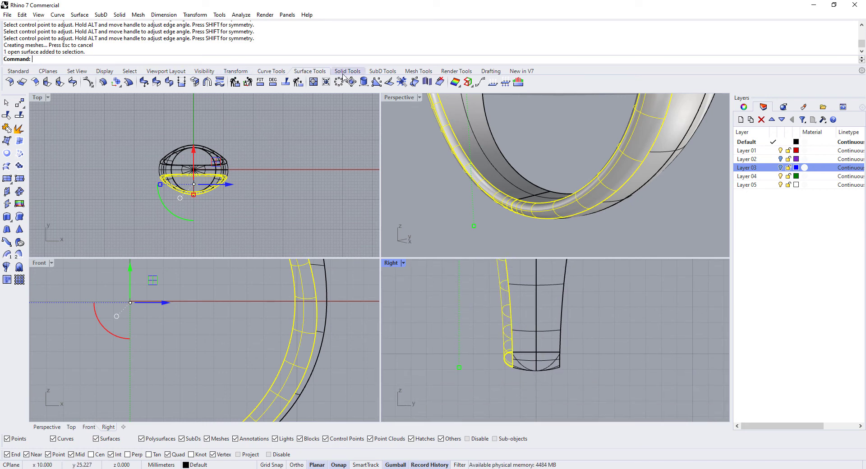
Mirror the selected blend surface through the origin along the vertical axis in the Right view, keeping the original
left_click(236, 71)
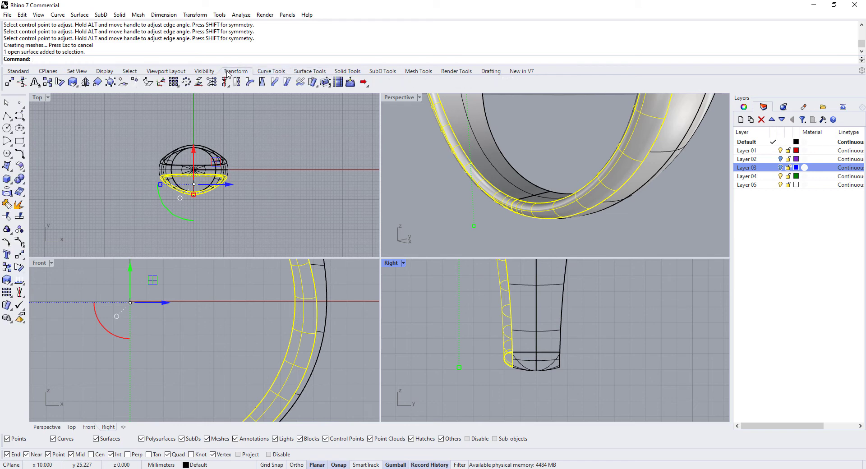
left_click(86, 81)
type("0")
key("Return")
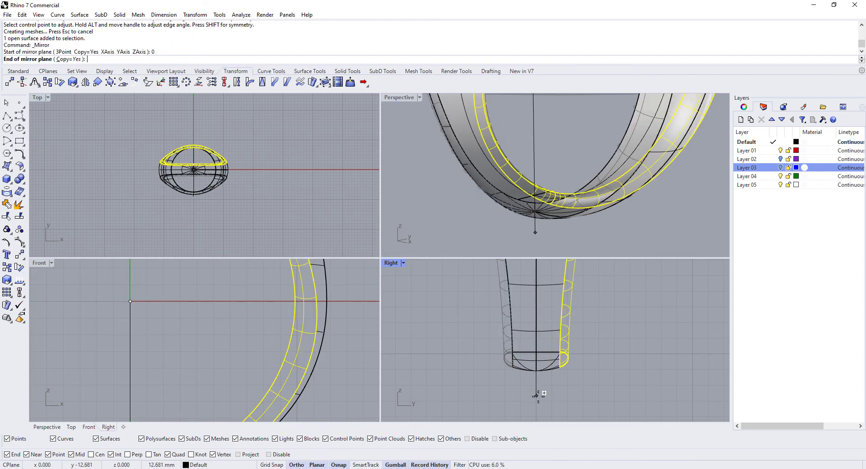
left_click(537, 388)
Join both side blend surfaces, the inner finger-hole surface and the outer ring body into one polysurface
right_click_drag(506, 173, 581, 164)
left_click(573, 142, "shift")
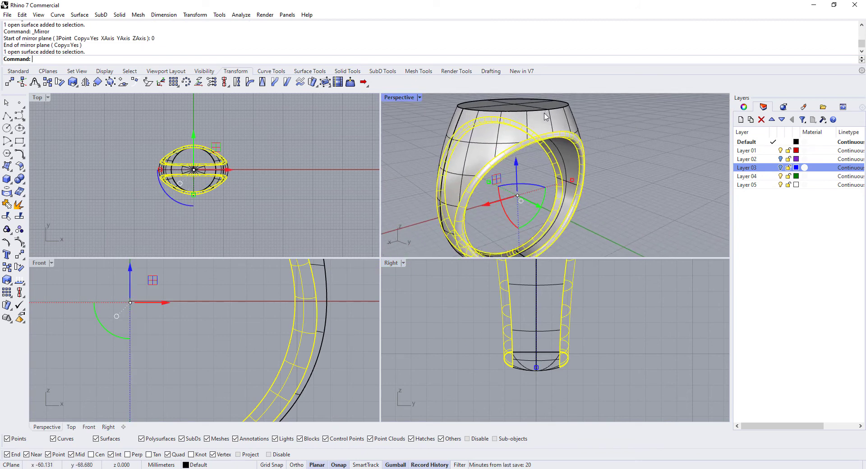
left_click(571, 176, "shift")
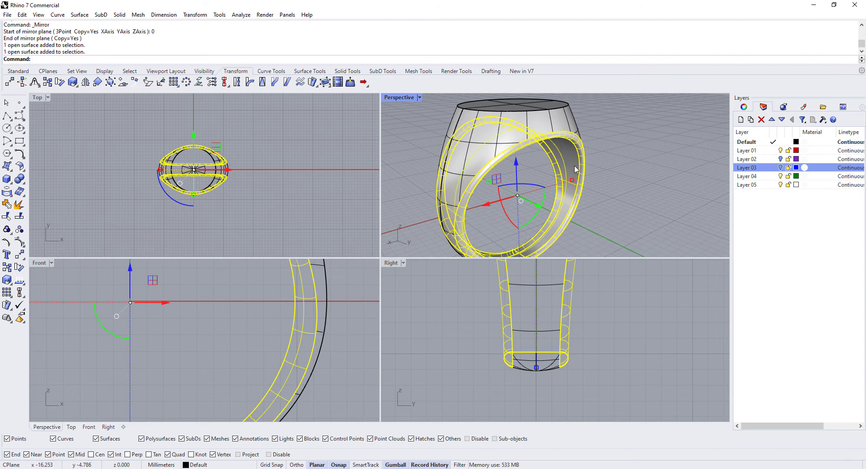
left_click(553, 125, "shift")
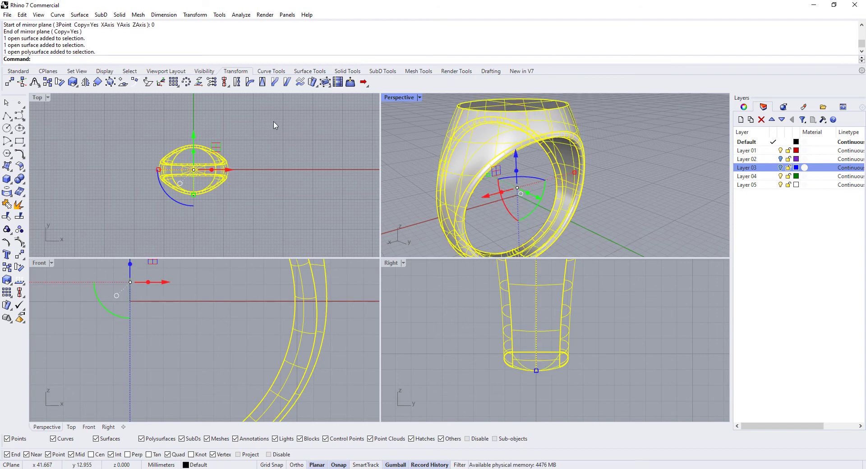
left_click(7, 204)
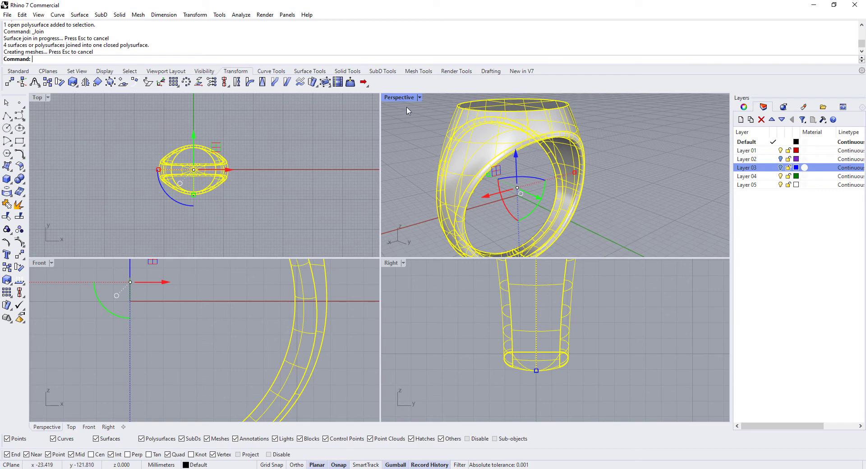
Maximize the Perspective viewport and delete the leftover open curve beside the ring
double_click(395, 98)
right_click_drag(338, 183, 329, 193)
key("Escape")
right_click_drag(327, 227, 416, 252)
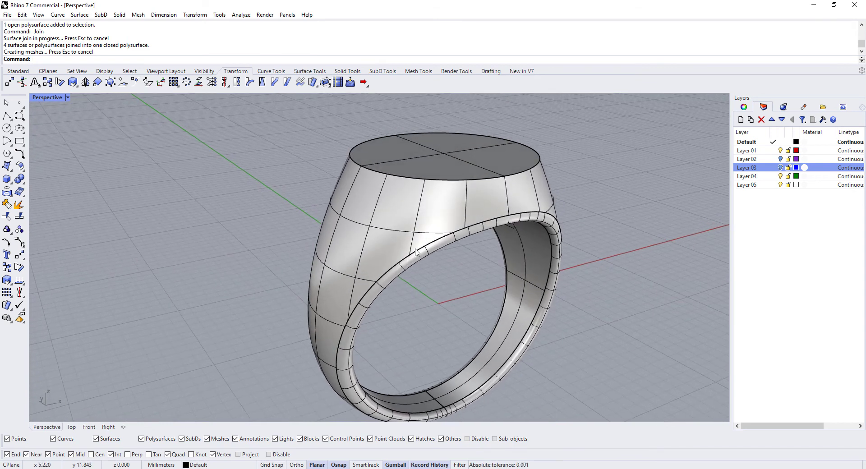
right_click_drag(478, 294, 465, 257)
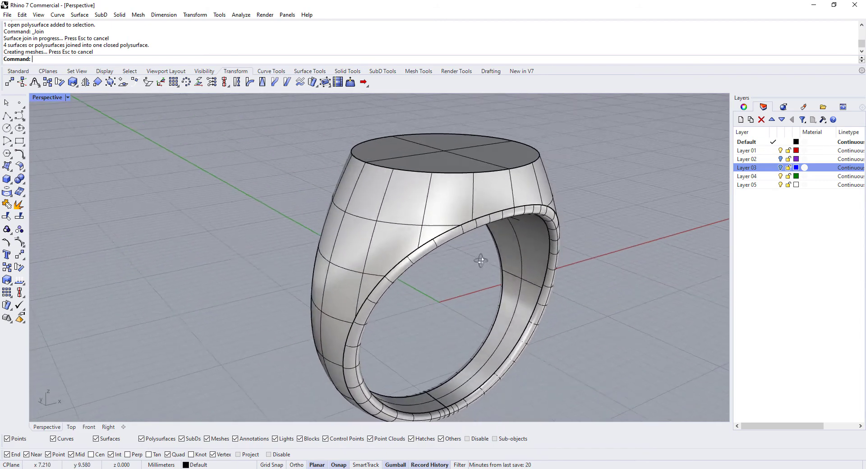
right_click_drag(482, 259, 435, 286)
left_click(252, 144)
key("Delete")
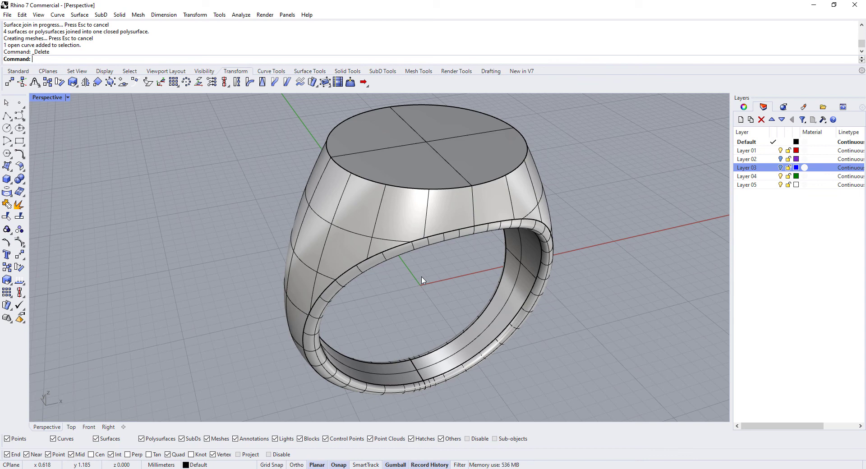
right_click_drag(428, 214, 378, 163)
right_click_drag(343, 192, 428, 199)
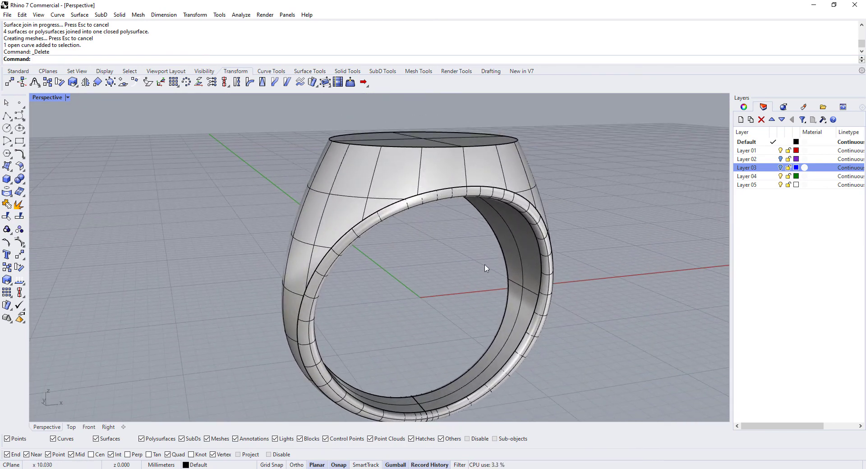
right_click_drag(441, 249, 451, 272)
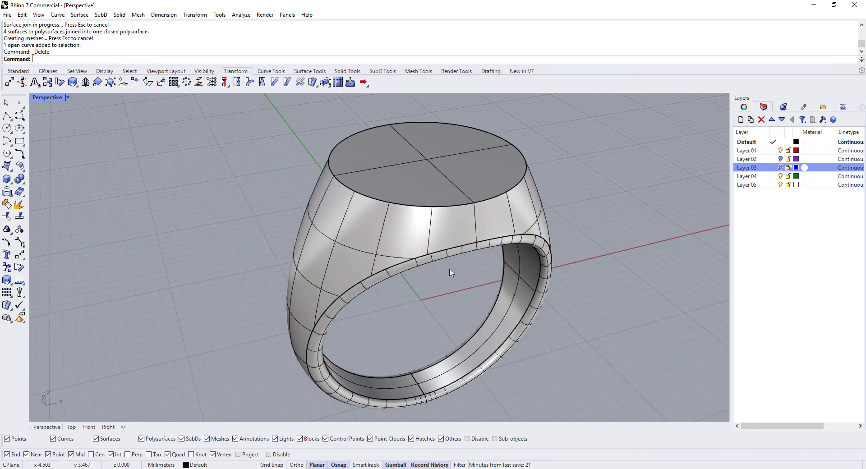